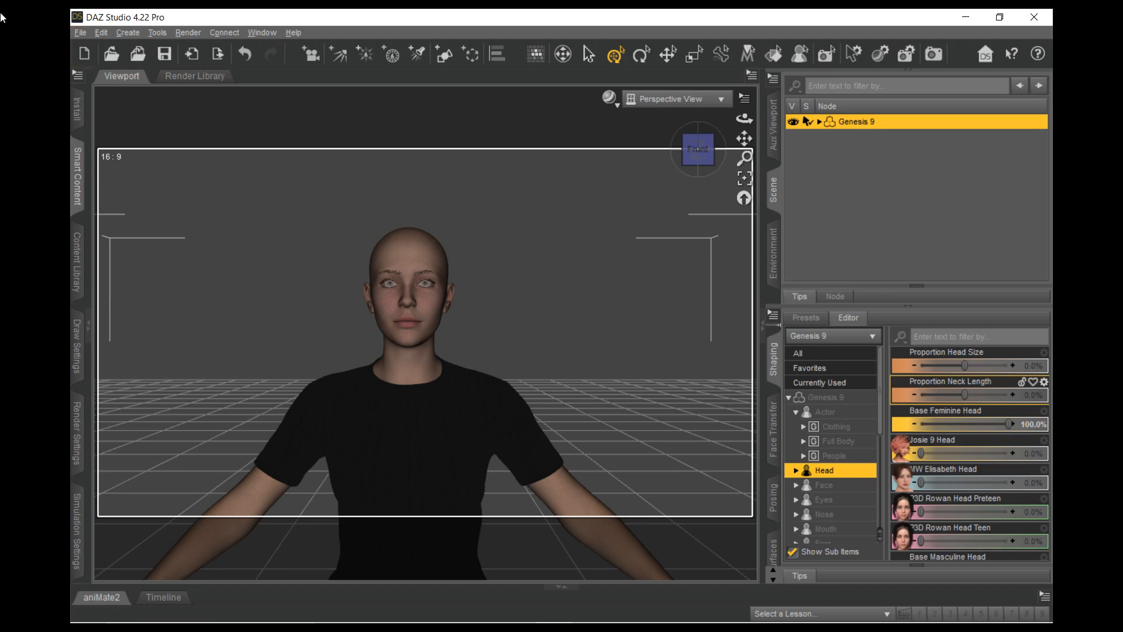
Send the Genesis 9 figure to Unreal by opening the Daz to Unreal export dialog
key("alt")
left_click(73, 32)
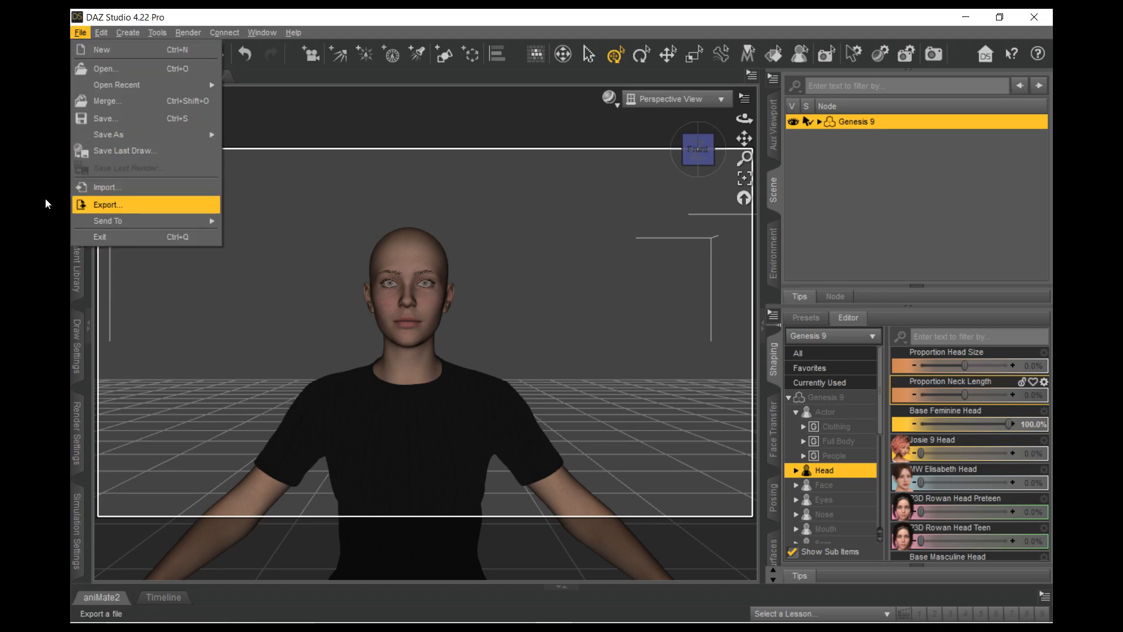
mouse_move(117, 216)
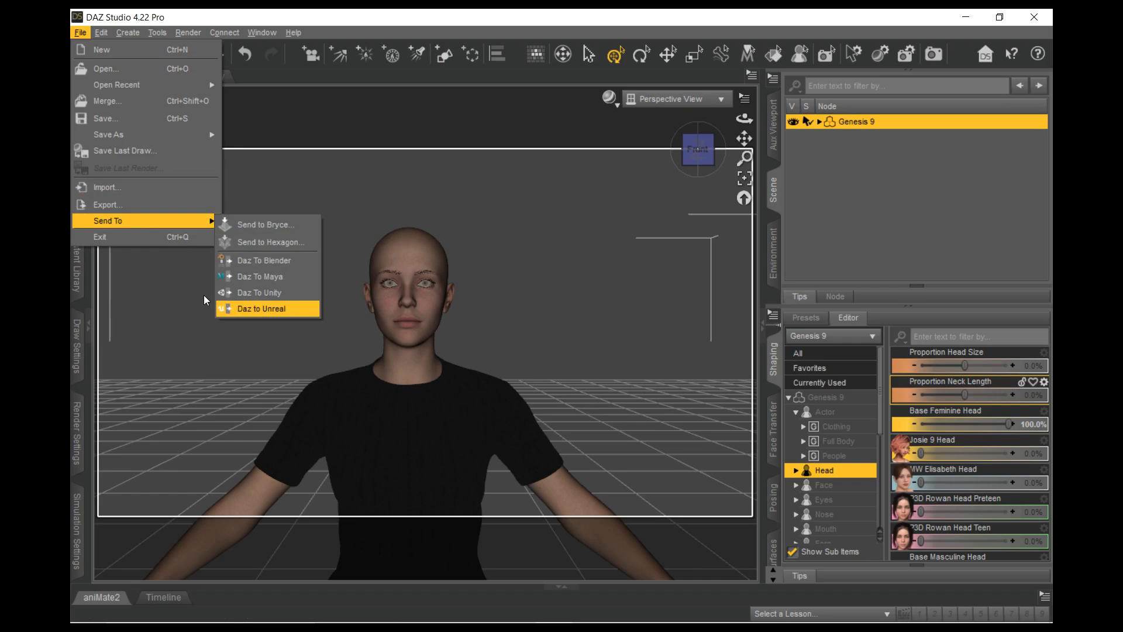
left_click(261, 309)
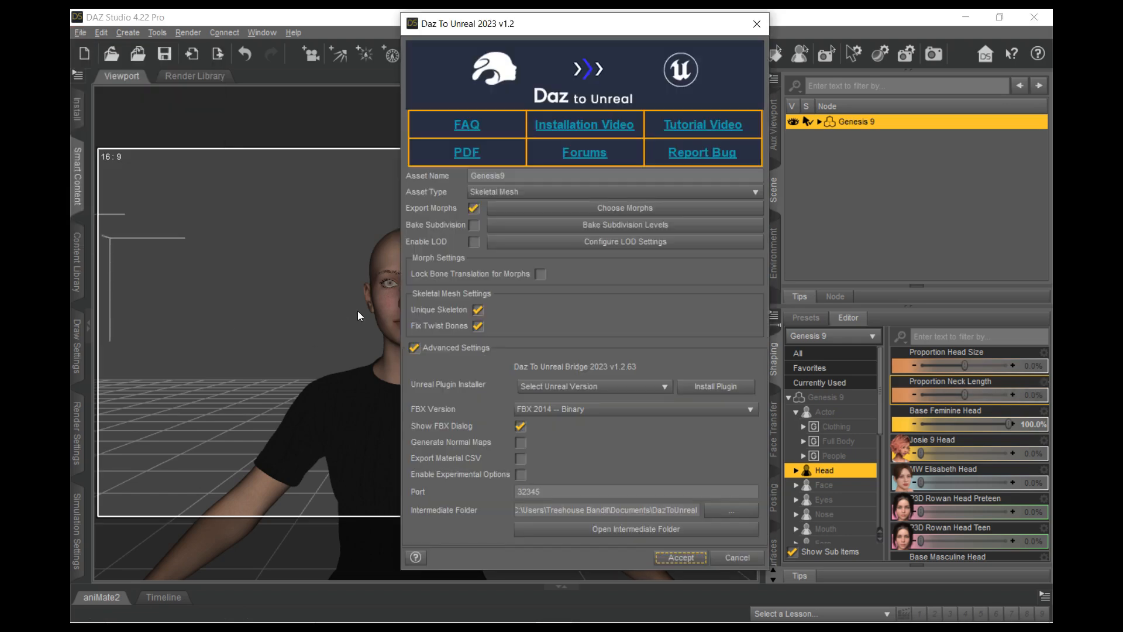
left_click(410, 325)
left_click(411, 325)
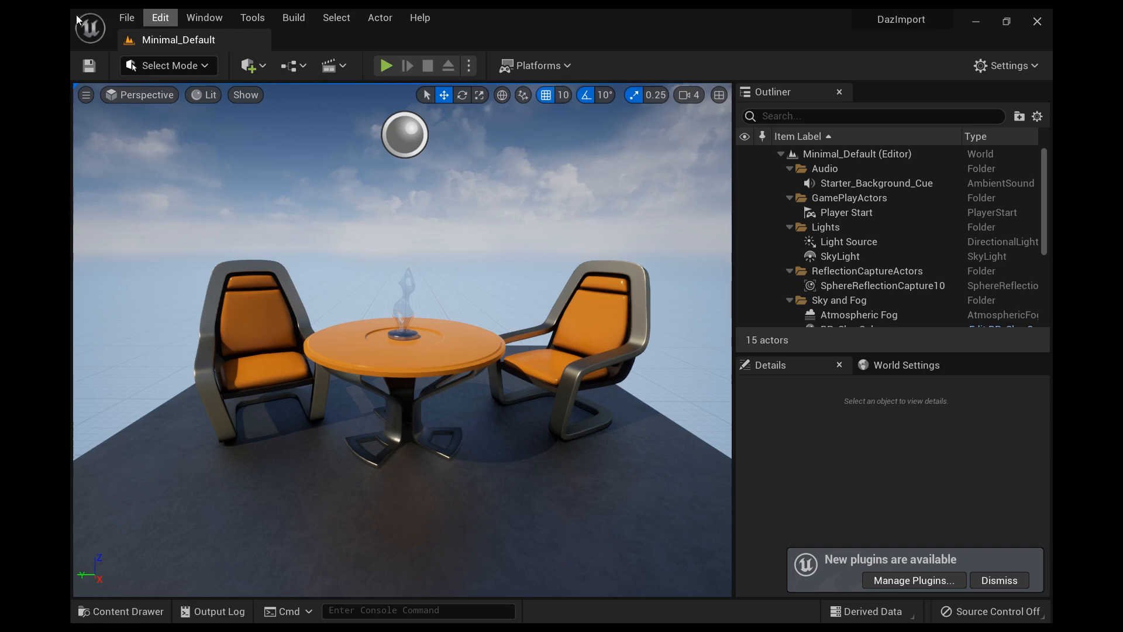
Switch to Unreal Editor and review the Daz to Unreal plugin's import options in the project settings
left_click(160, 18)
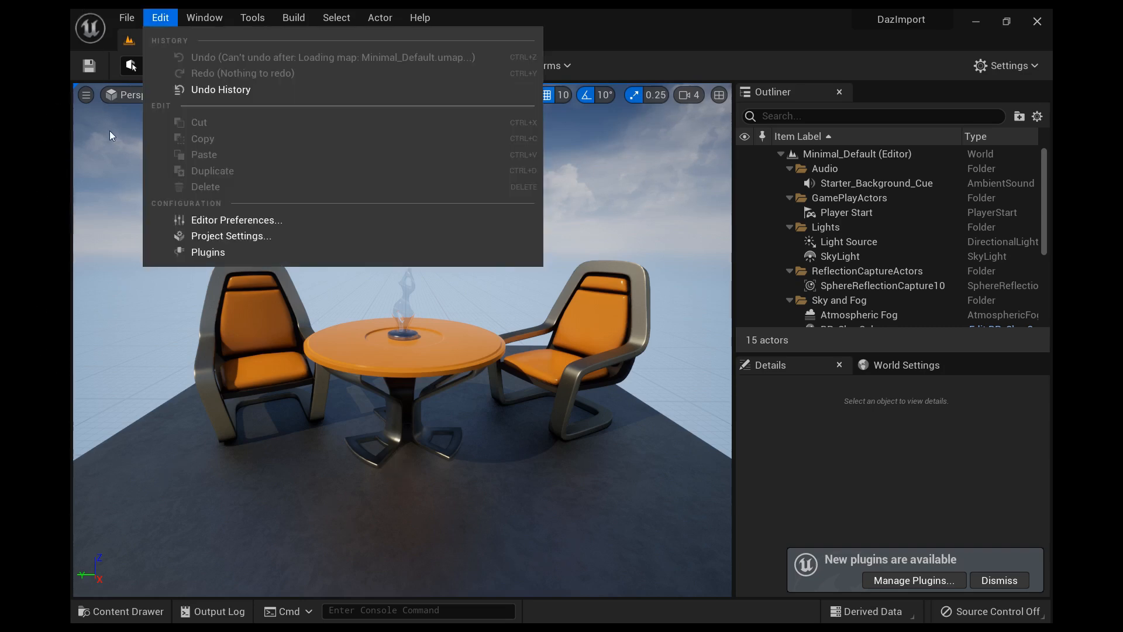
left_click(135, 233)
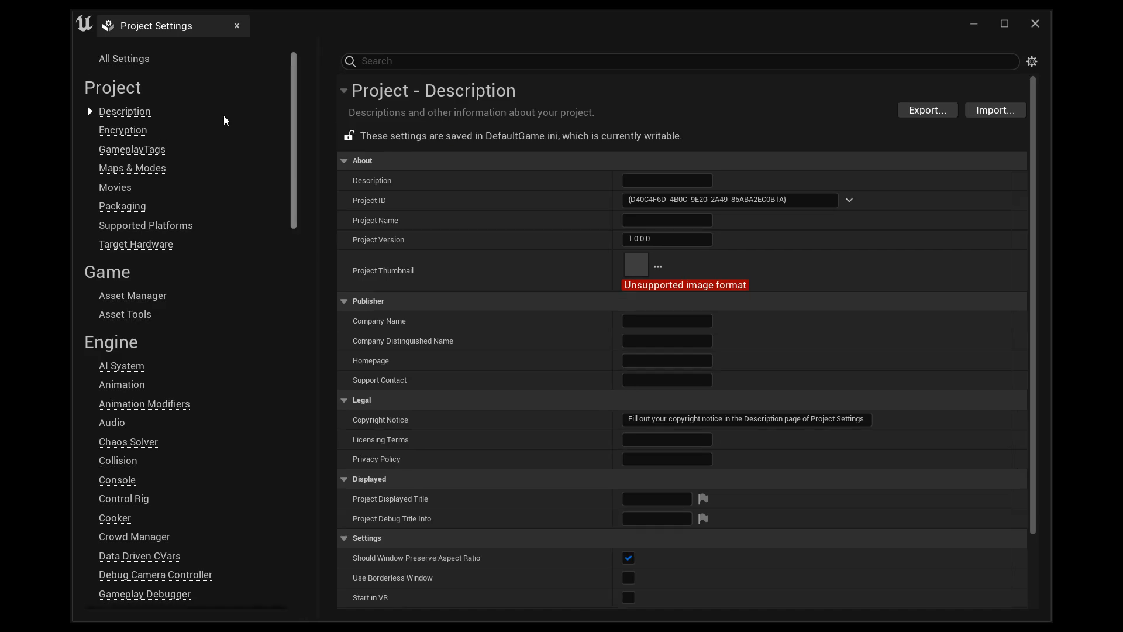
scroll(228, 175, "down", 4)
scroll(229, 187, "down", 20)
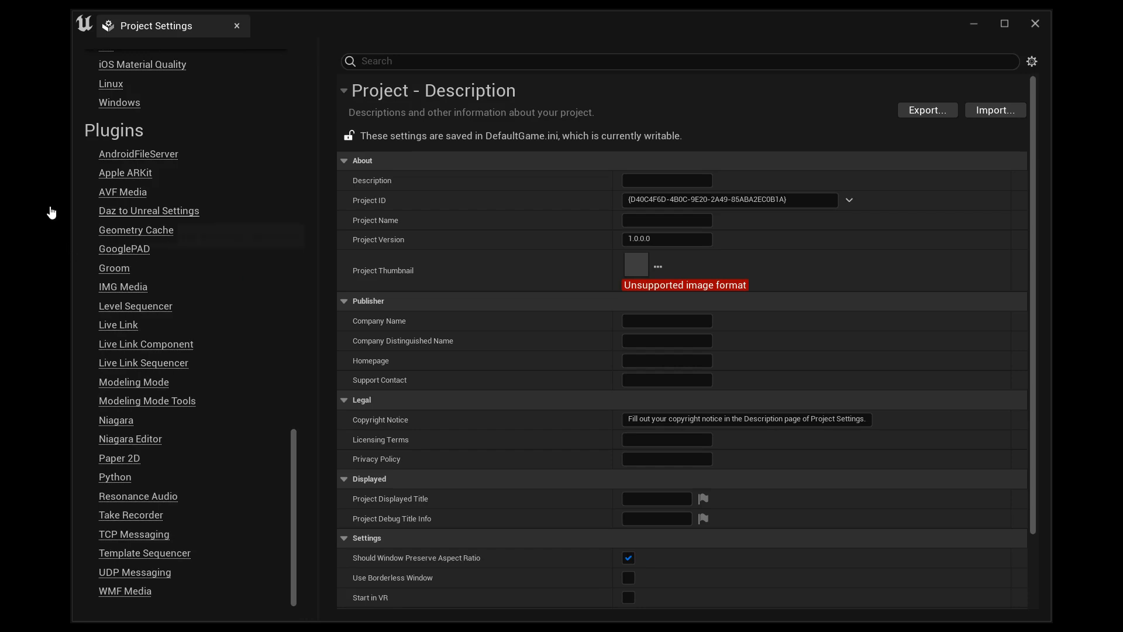
left_click(108, 213)
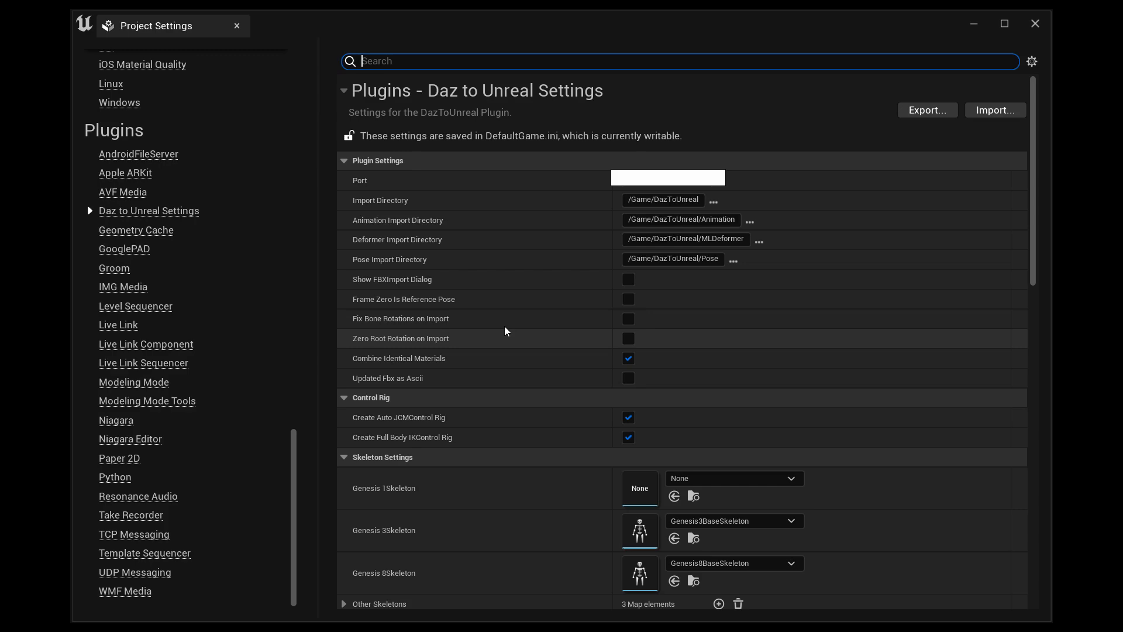
scroll(507, 329, "down", 2)
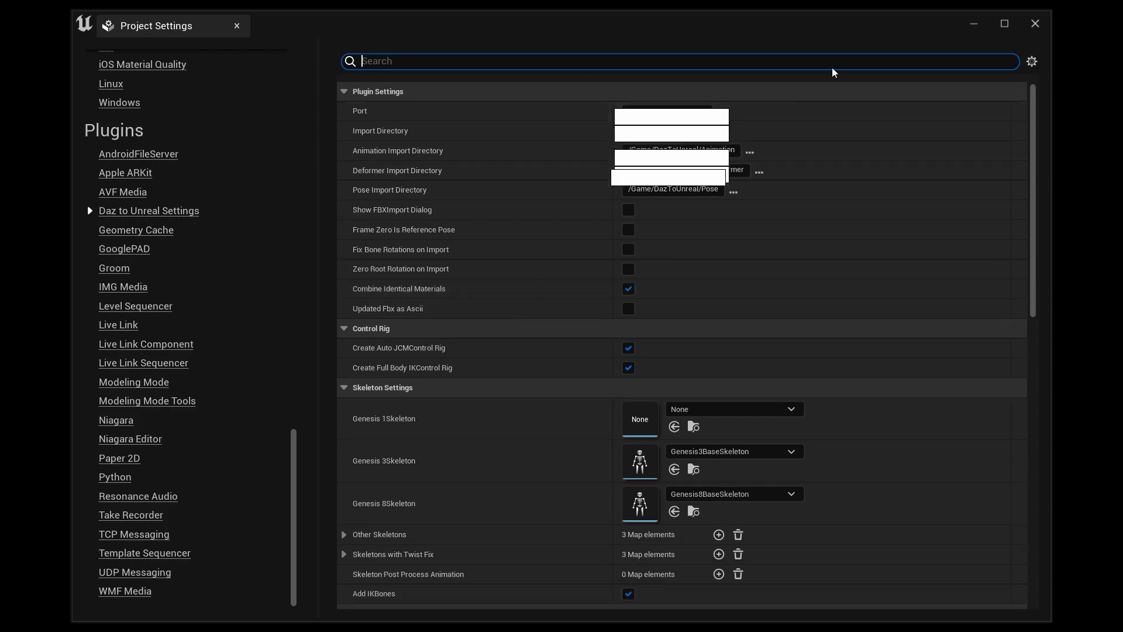
left_click(964, 22)
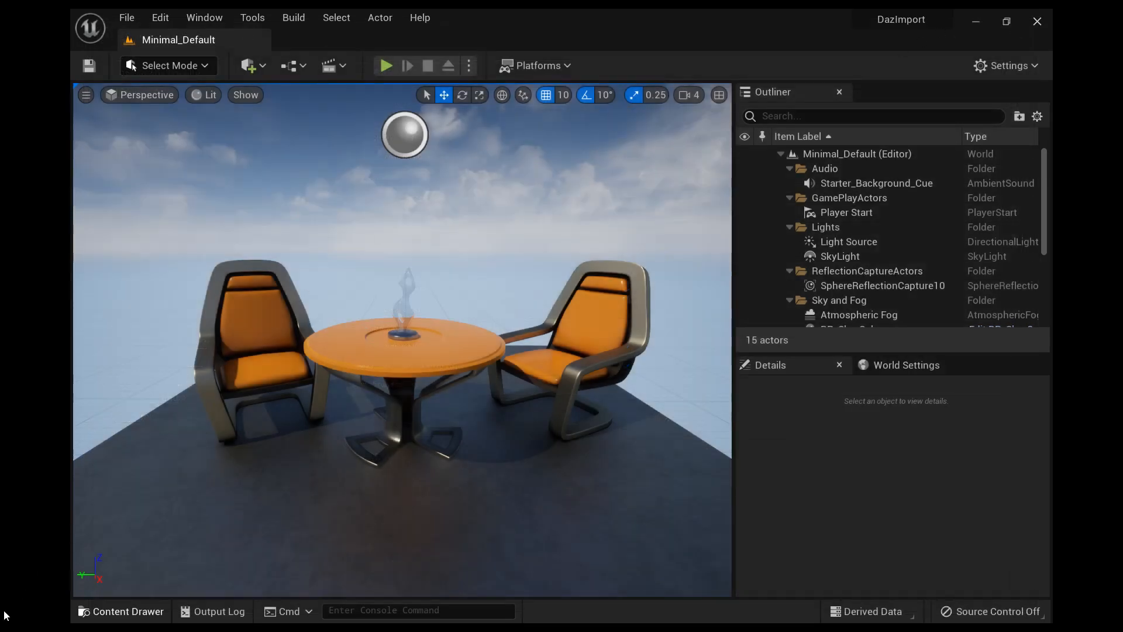
Browse the project's content to the DazToUnreal Content folder under the engine plugins, checking that engine and plugin content are shown
left_click(121, 611)
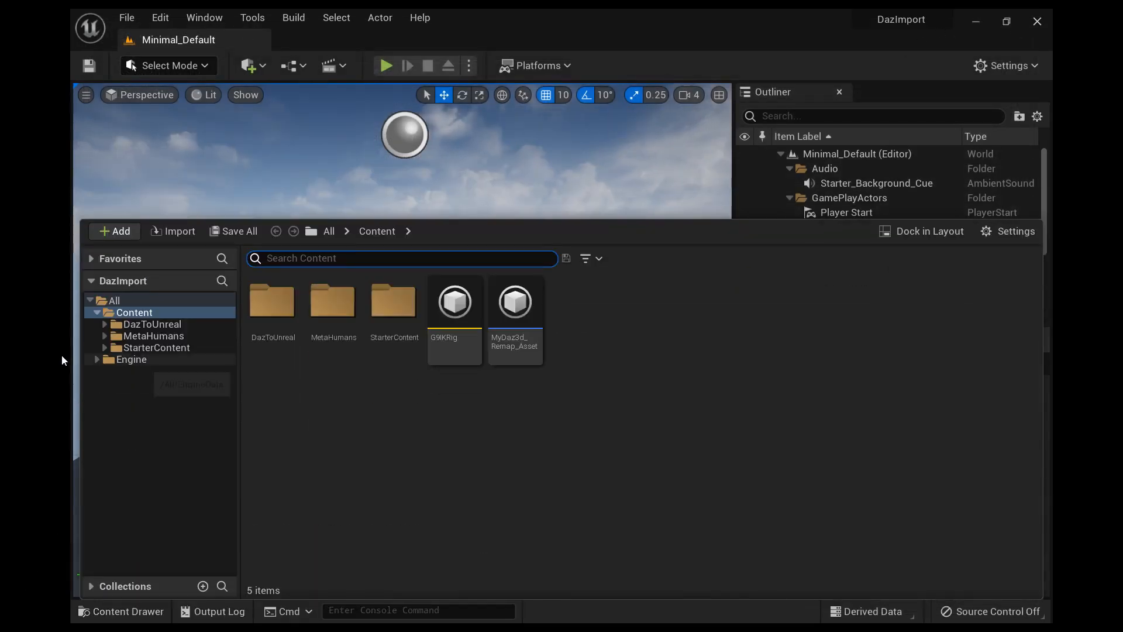
left_click(97, 359)
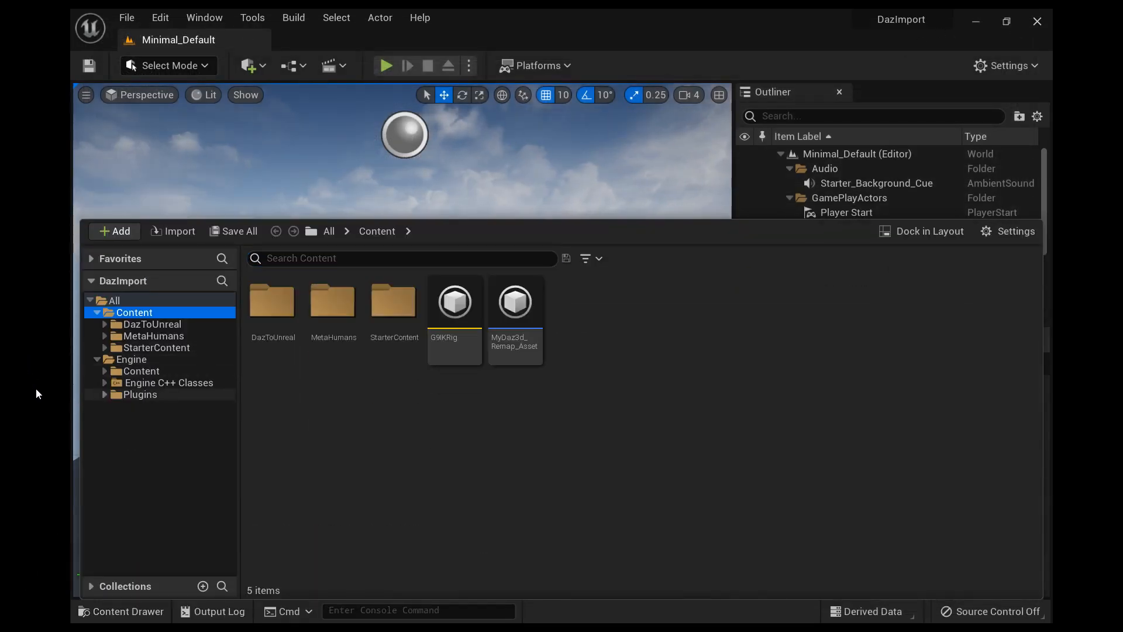
left_click(104, 395)
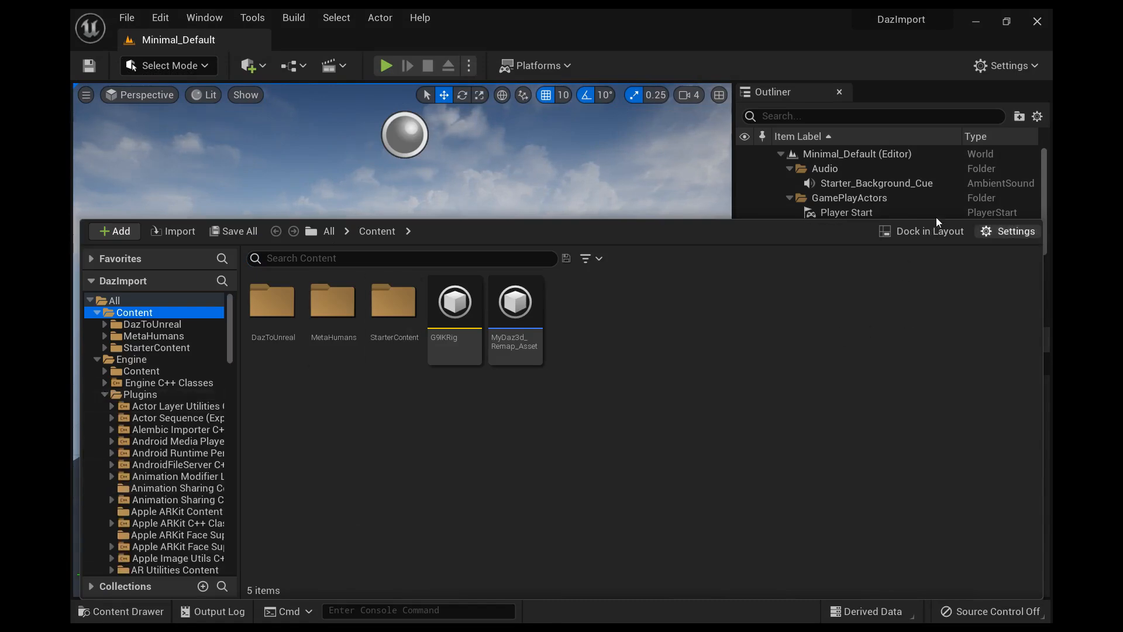
left_click(1001, 231)
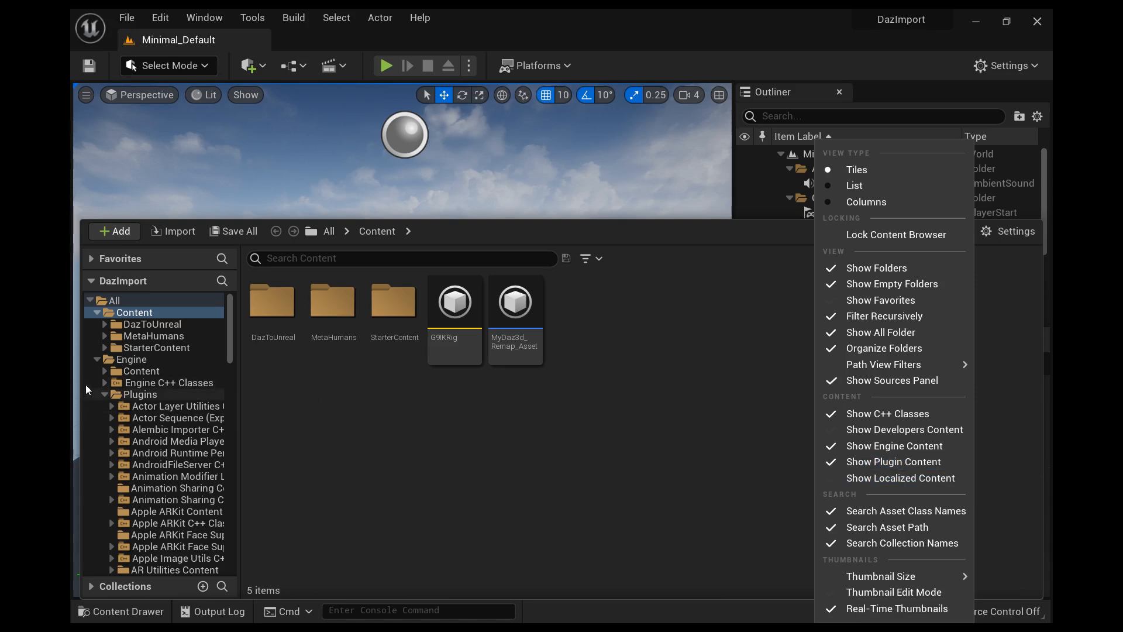
scroll(165, 360, "down", 15)
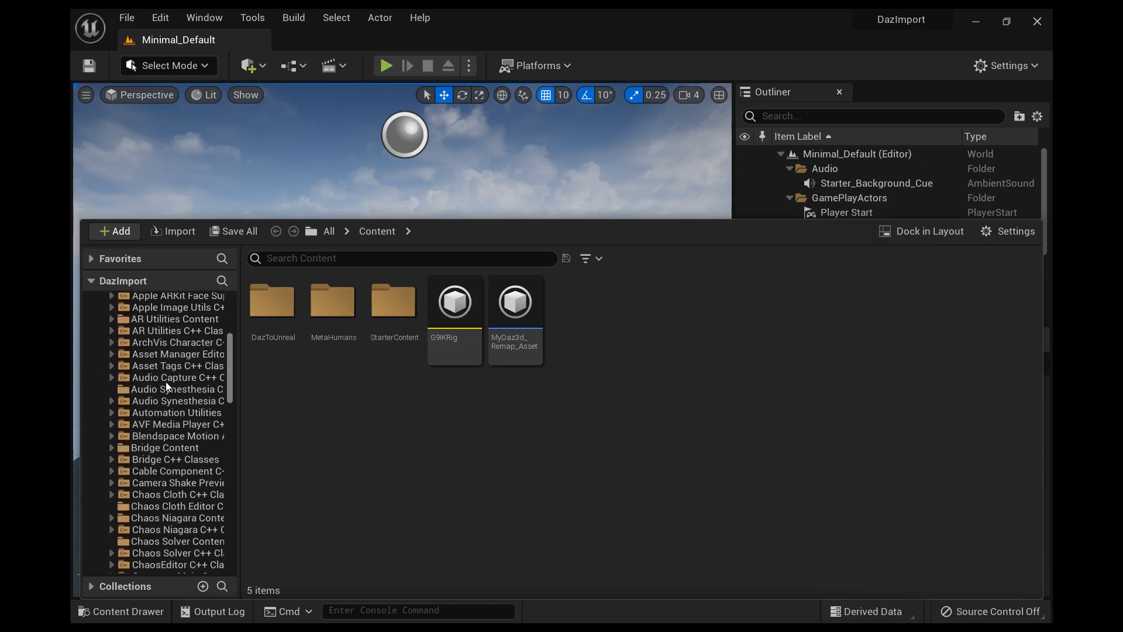
scroll(167, 433, "down", 5)
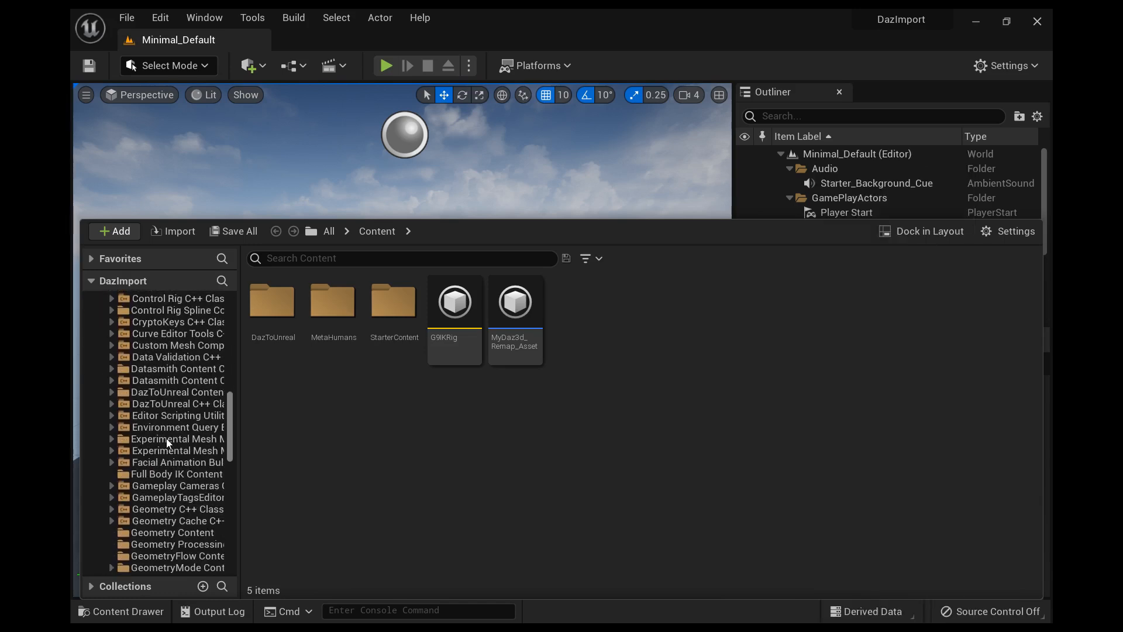
left_click(110, 388)
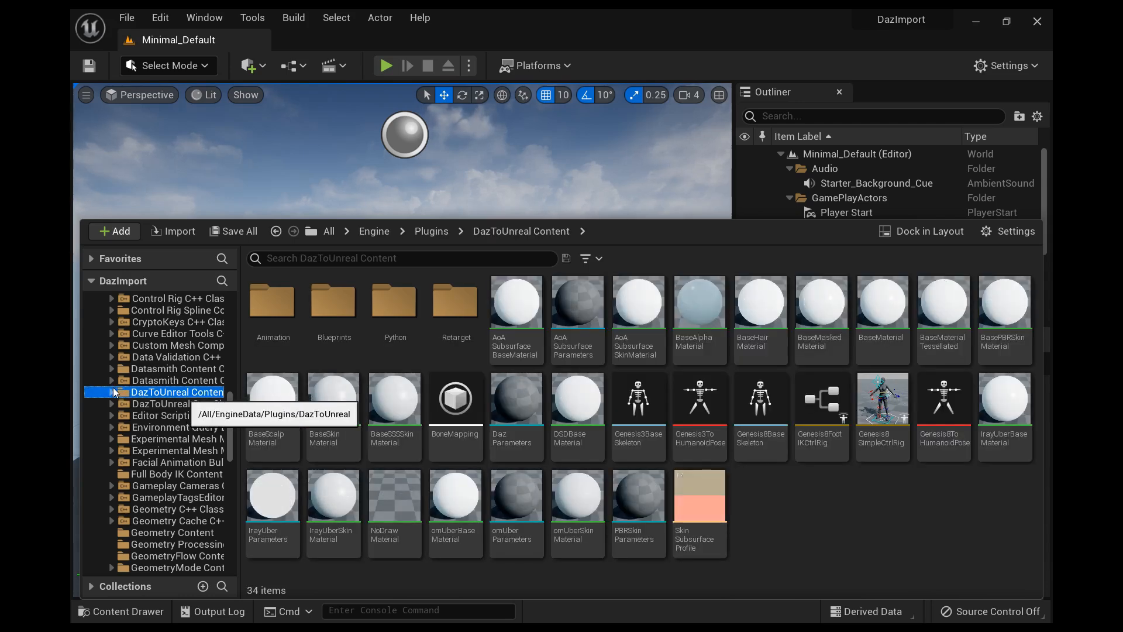
Search the DazToUnreal Content folder for "IK" and try to copy G9IKRig into the project's Content folder
left_click(255, 255)
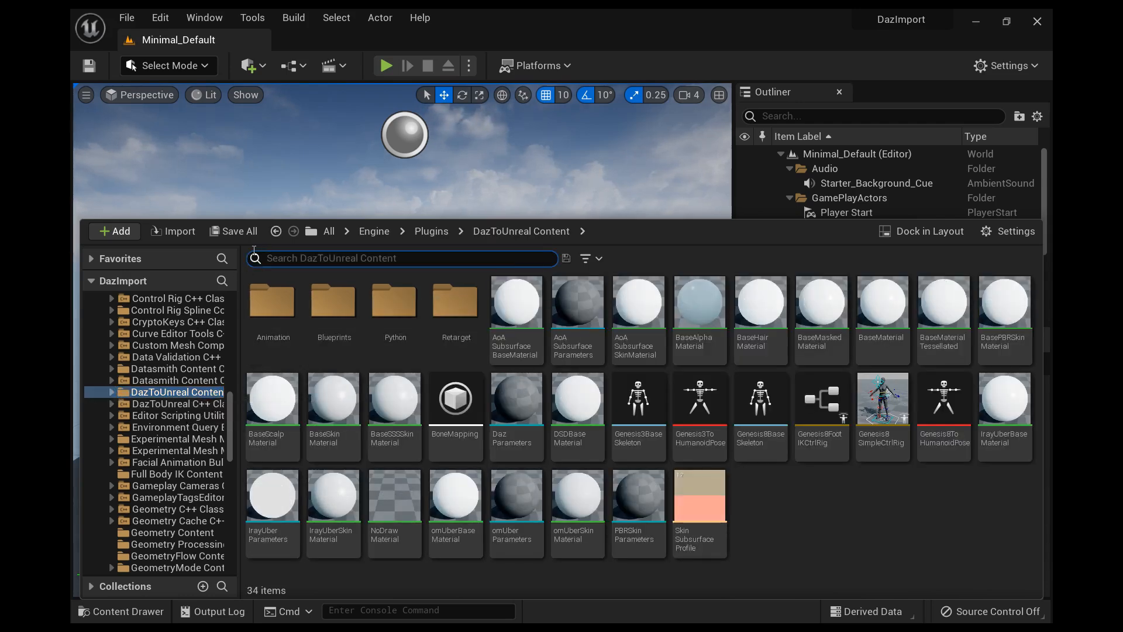
type("IK")
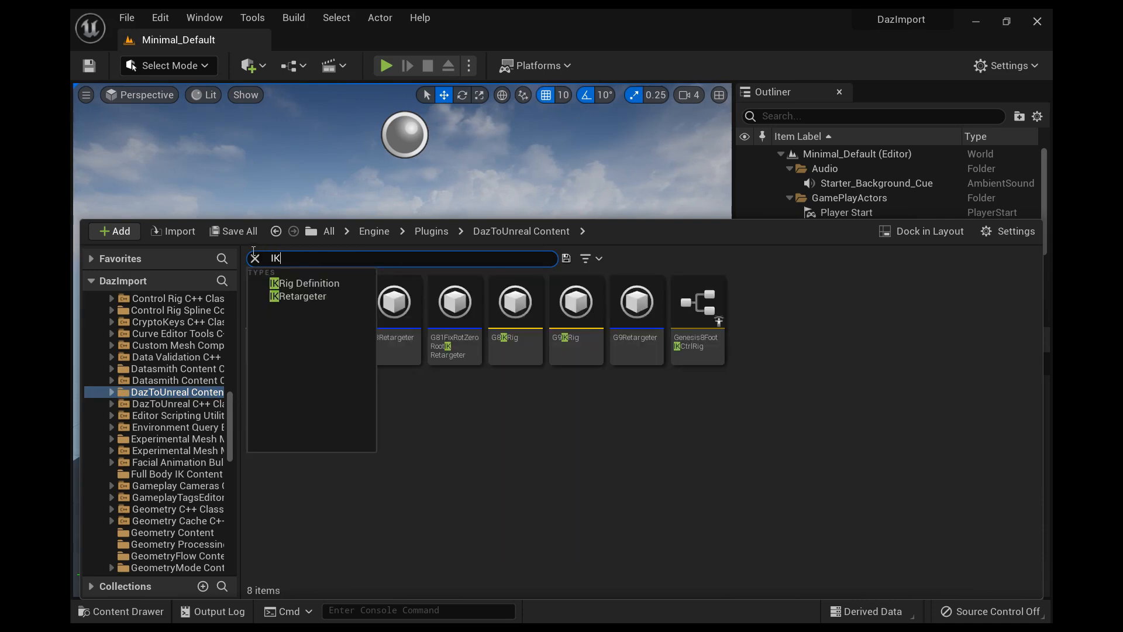
left_click(431, 410)
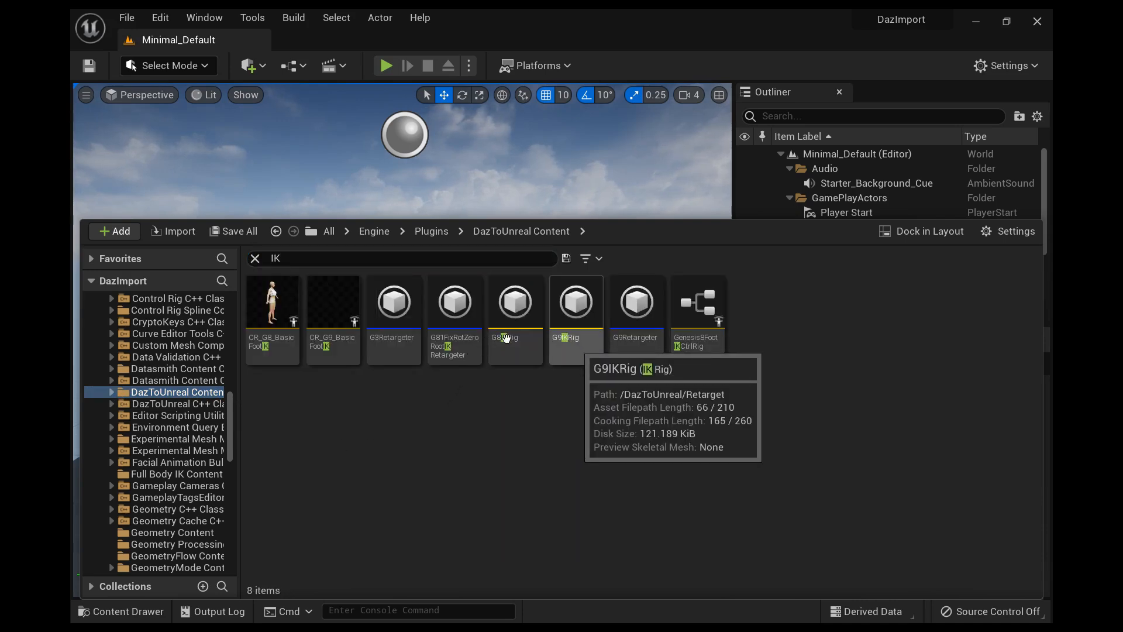
left_click(574, 345)
scroll(135, 413, "up", 9)
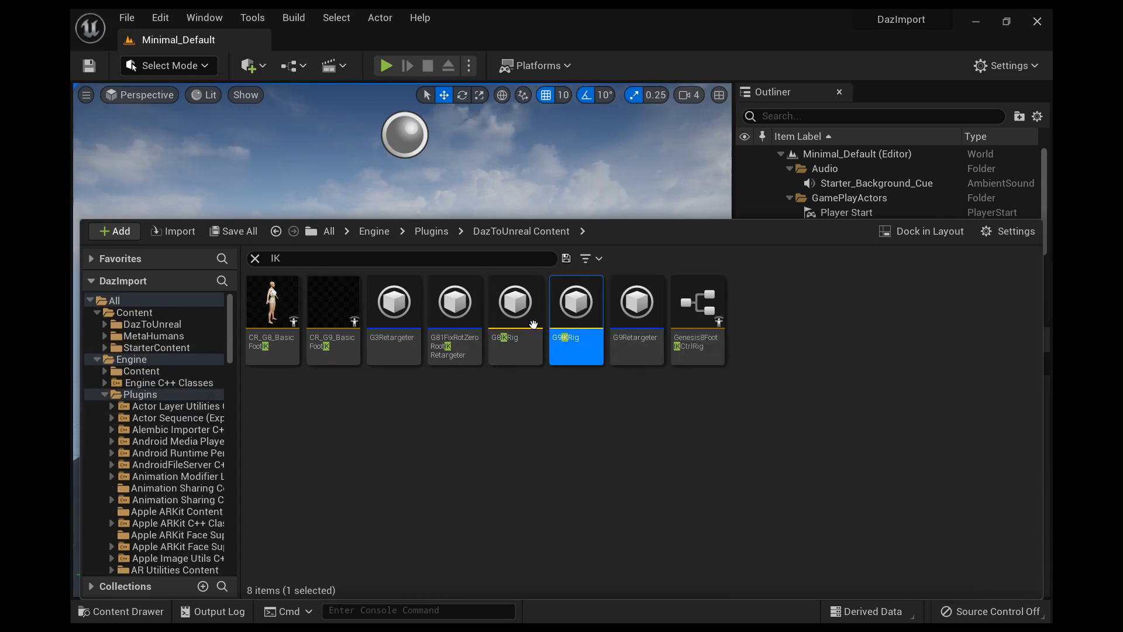
left_click_drag(570, 313, 81, 307)
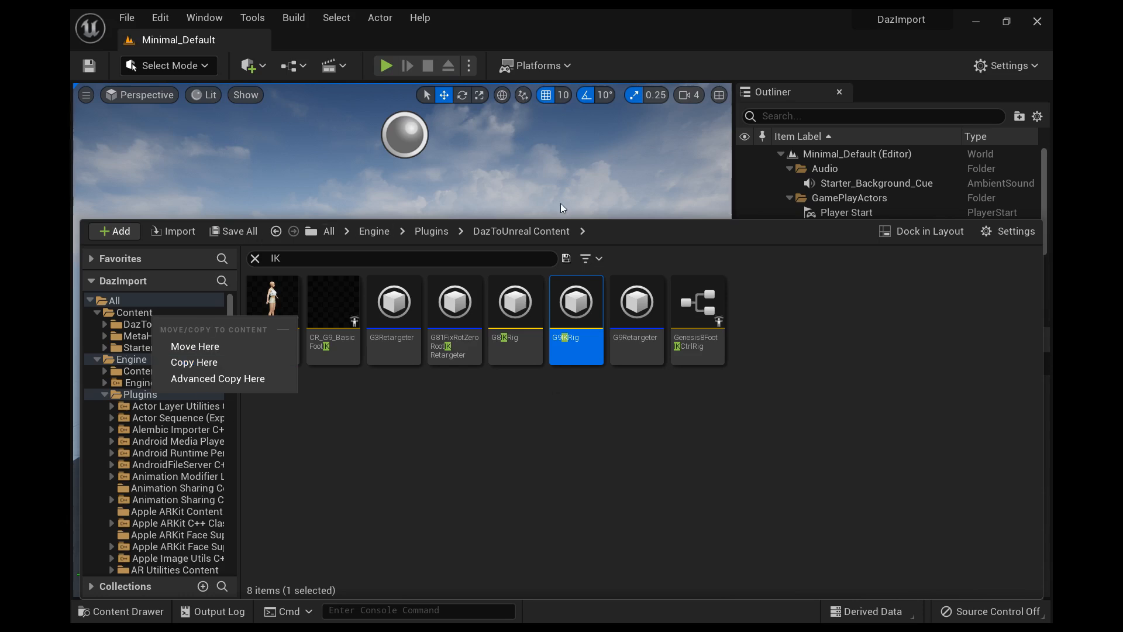
Clear the search in the project's Content folder and open G9IKRig to examine its IK retargeting chains
left_click(91, 309)
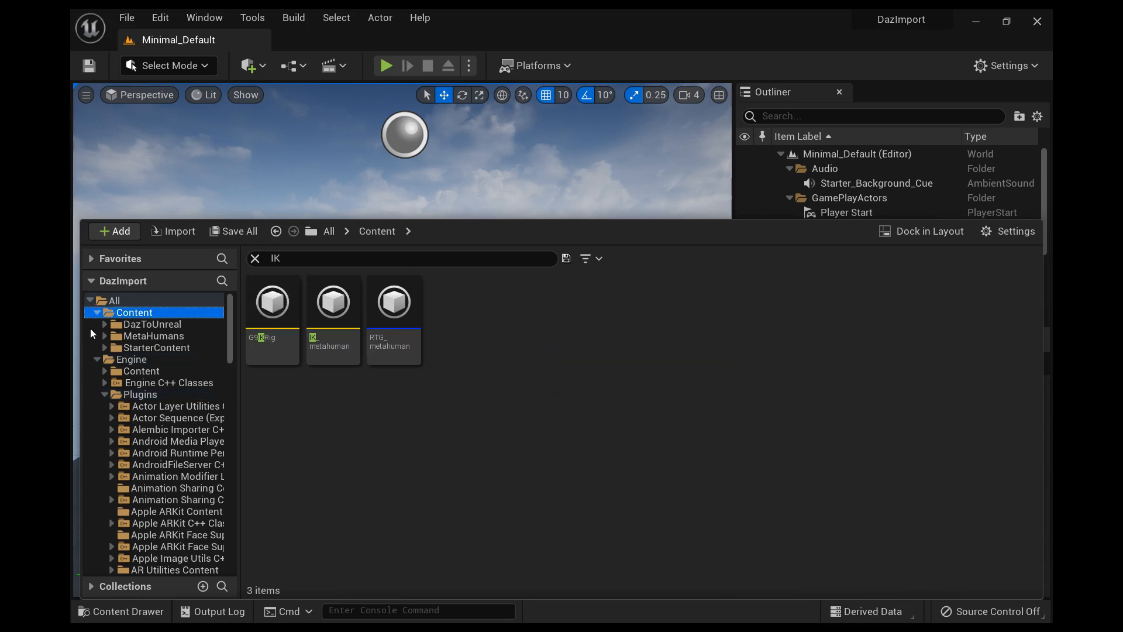
left_click(258, 424)
left_click_drag(285, 259, 193, 255)
key("BackSpace")
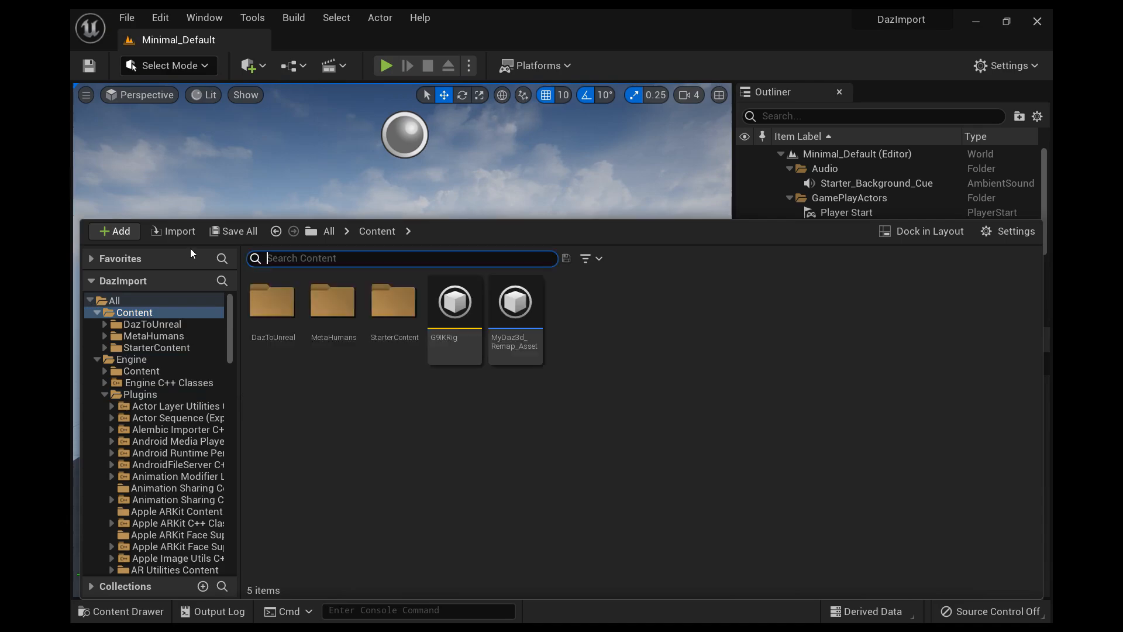
double_click(454, 304)
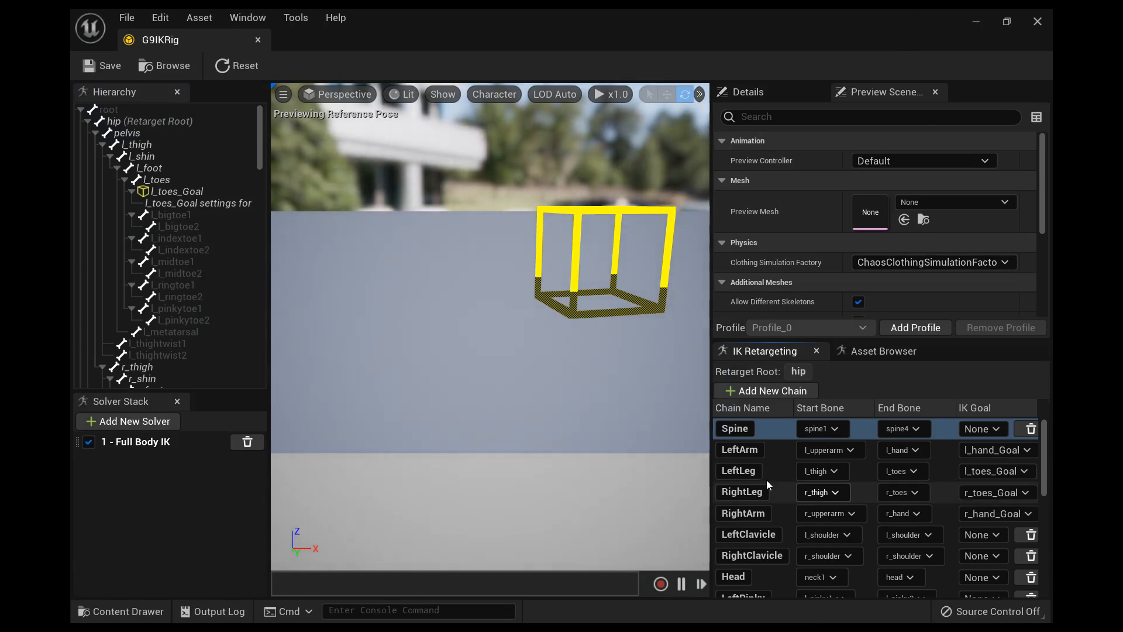
scroll(764, 482, "down", 5)
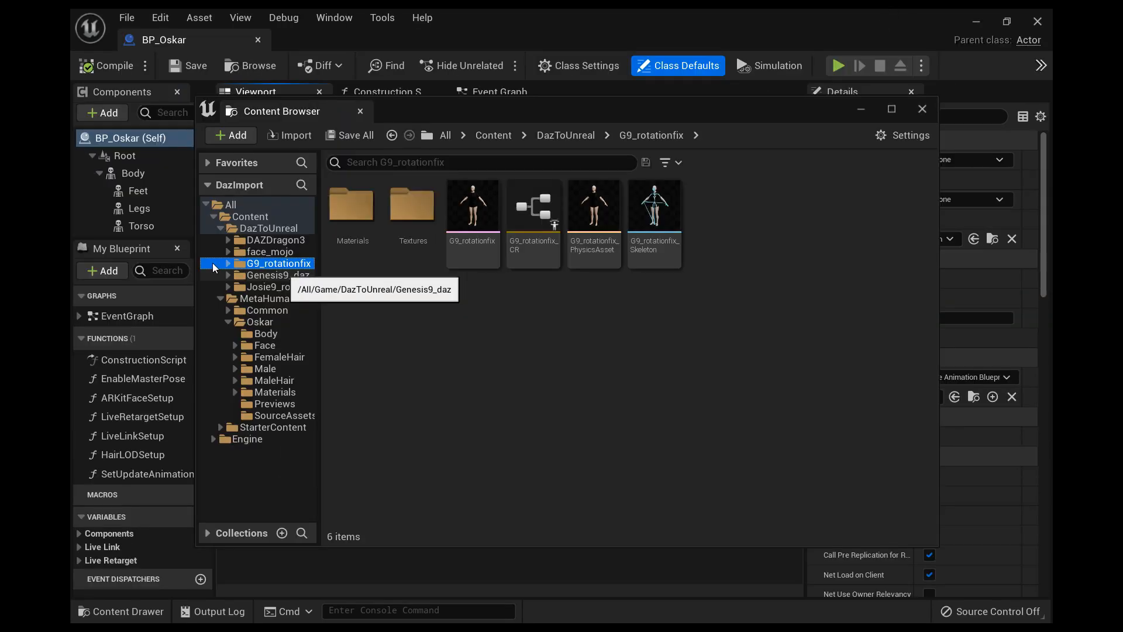
Compare the assets in the Genesis9_daz, G9_rotationfix and MetaHumans Oskar folders
left_click(279, 273)
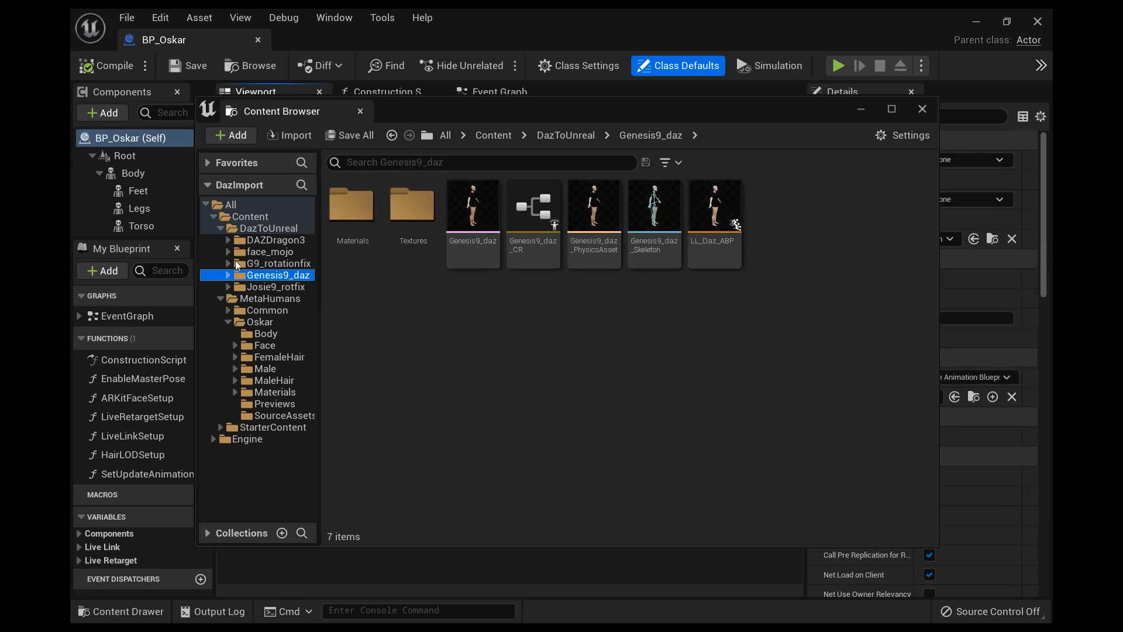
left_click(220, 261)
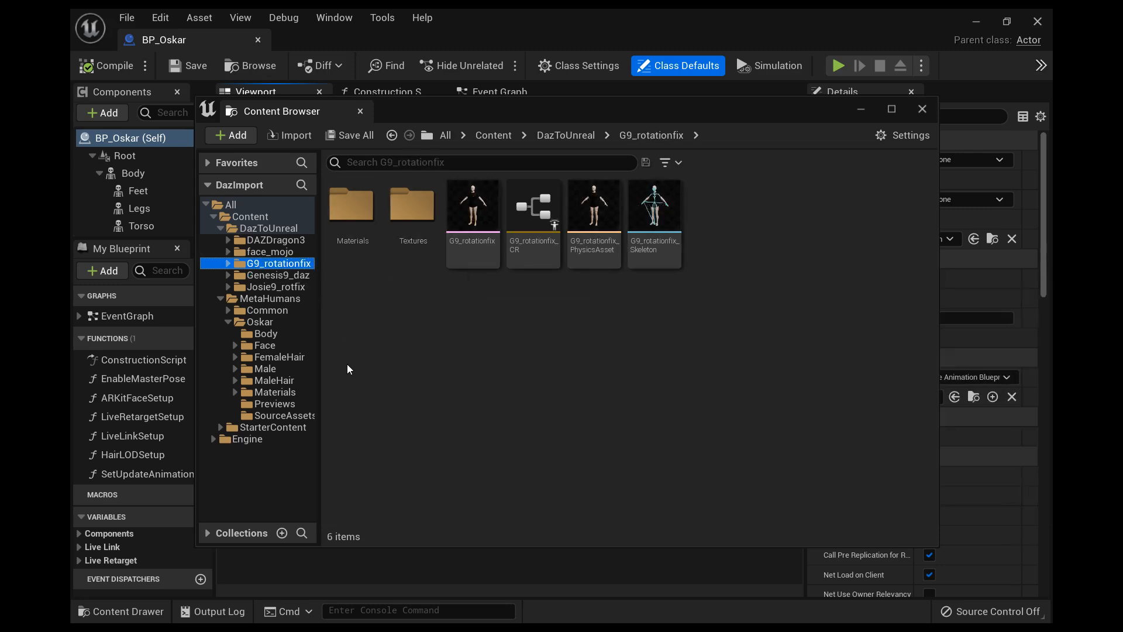
left_click(234, 320)
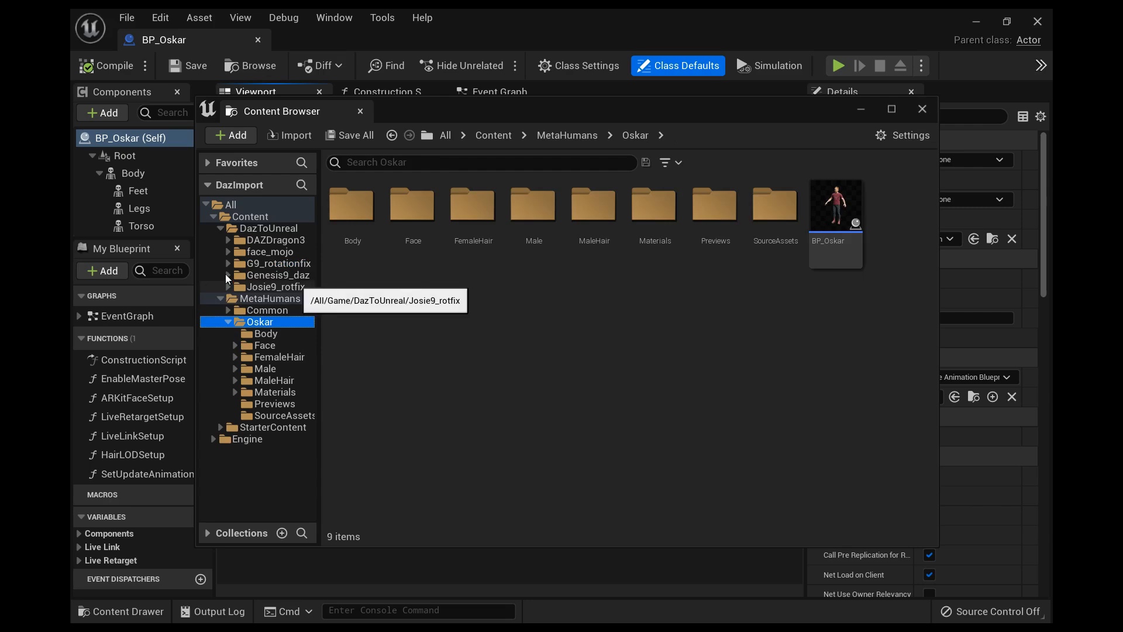
Start migrating the G9_rotationfix skeletal mesh from its DazToUnreal folder and review the list of dependent assets included
left_click(236, 263)
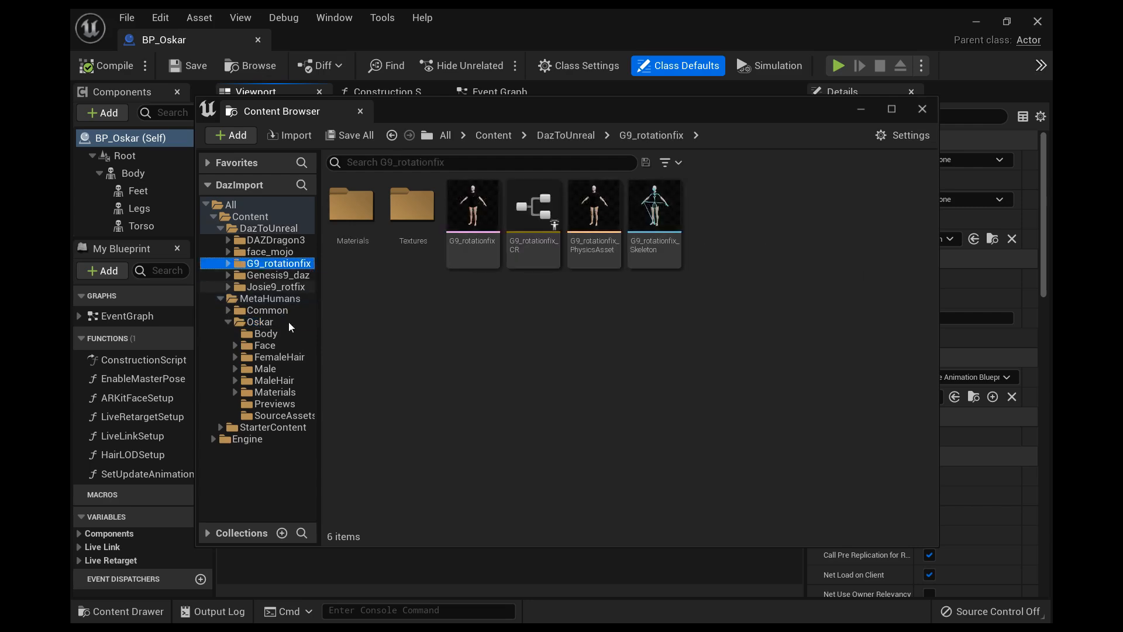
right_click(468, 216)
mouse_move(475, 383)
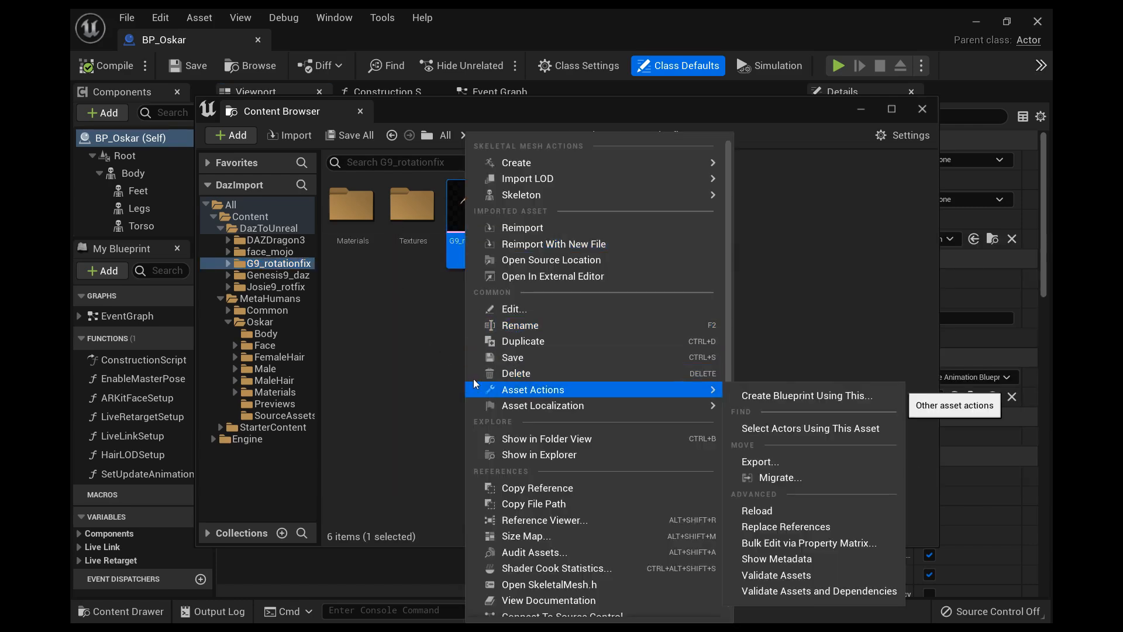
left_click(736, 468)
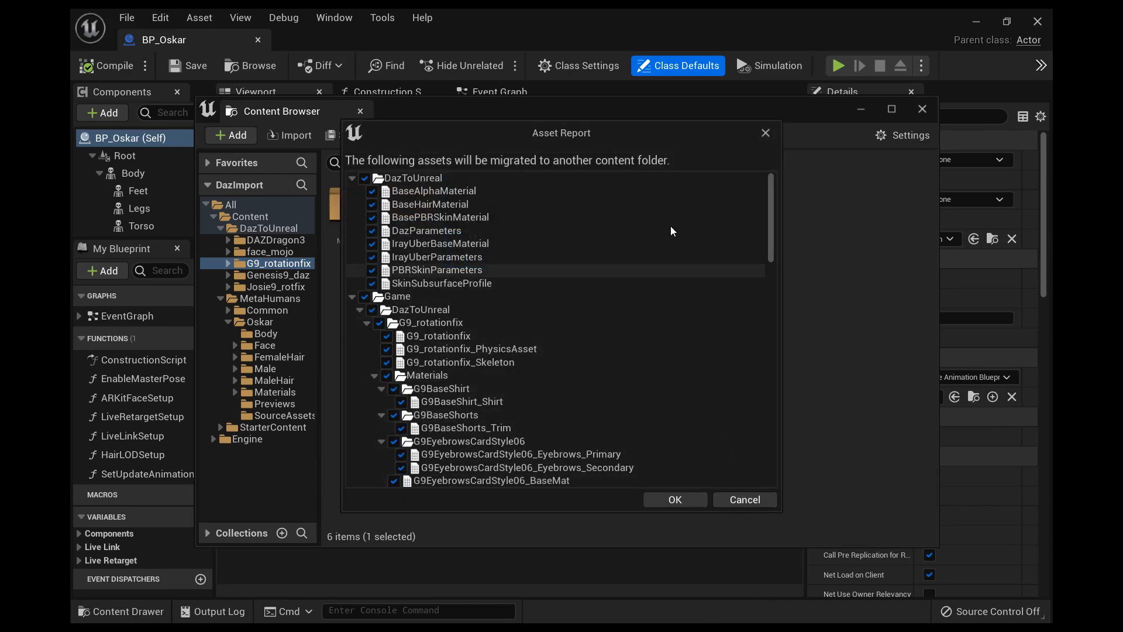
left_click(697, 218)
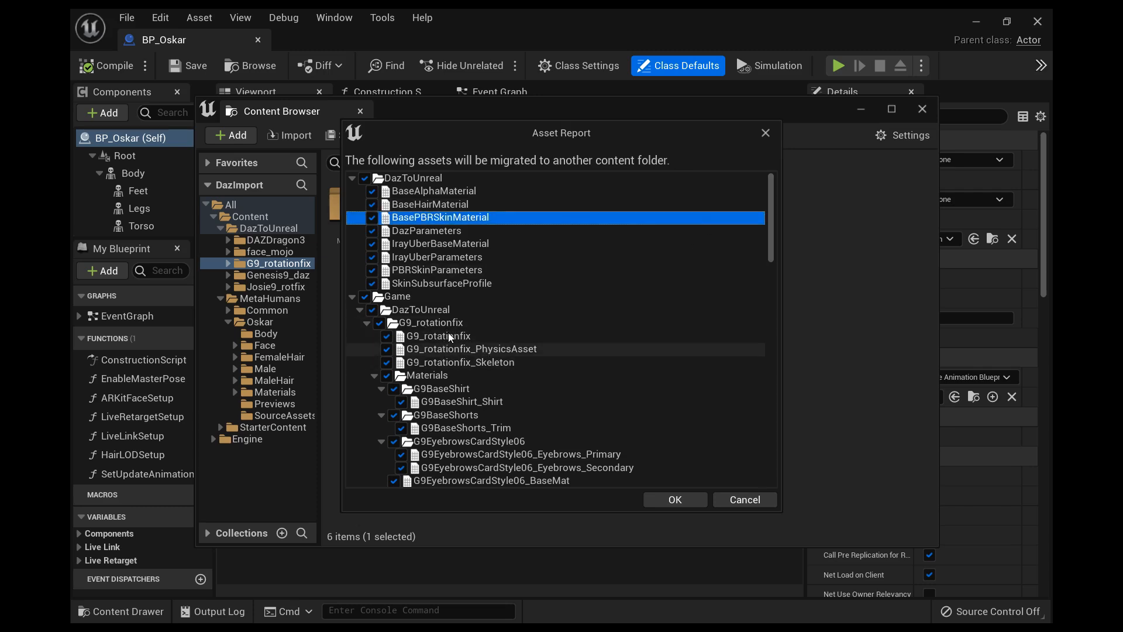
scroll(702, 206, "down", 3)
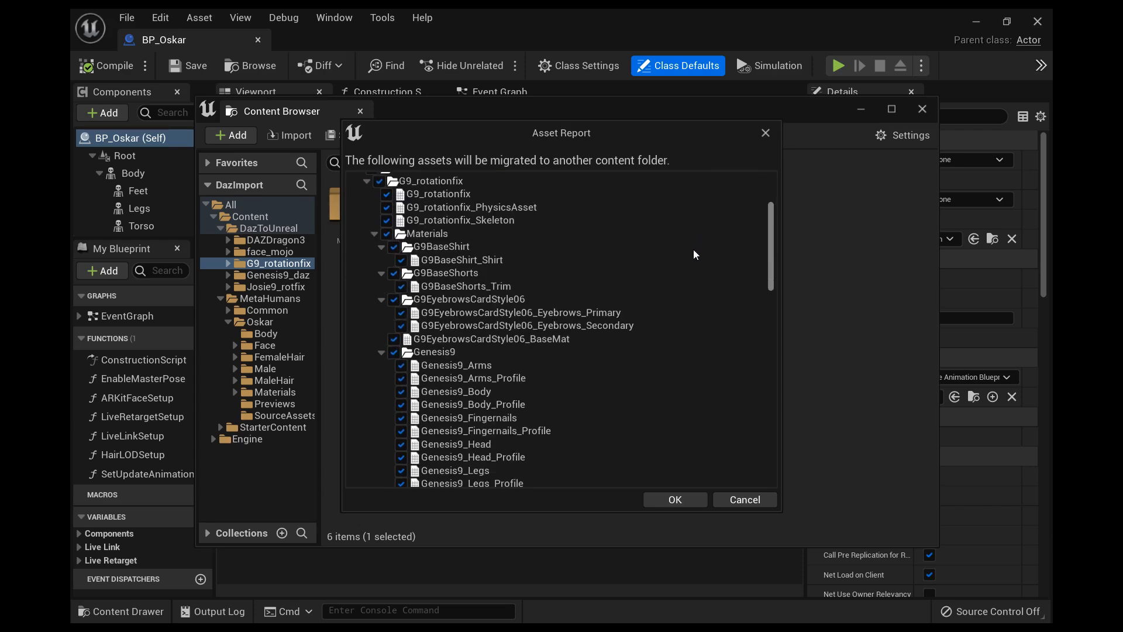
scroll(696, 255, "down", 15)
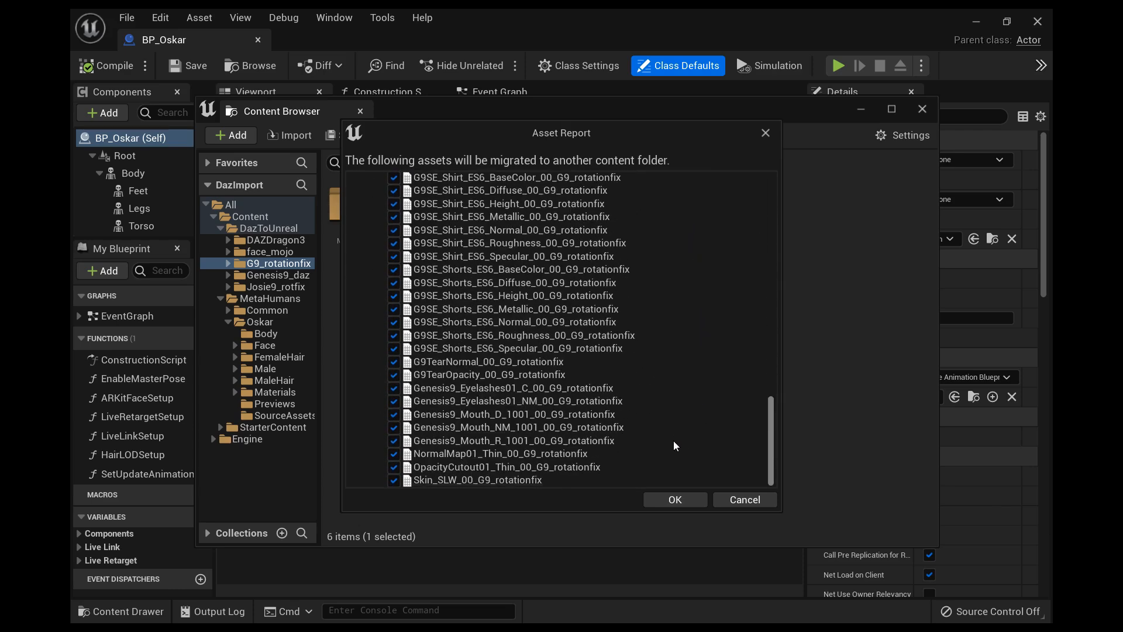
scroll(673, 440, "up", 20)
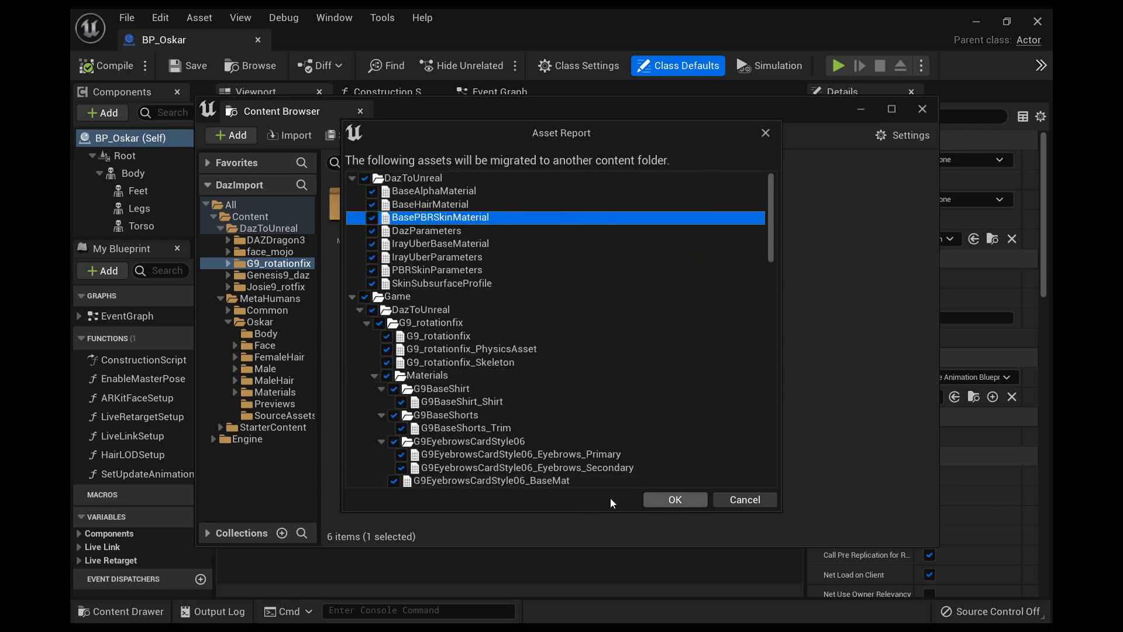
Accept the full asset list and choose the GAS_54 project's Content folder as the migration destination
left_click(675, 499)
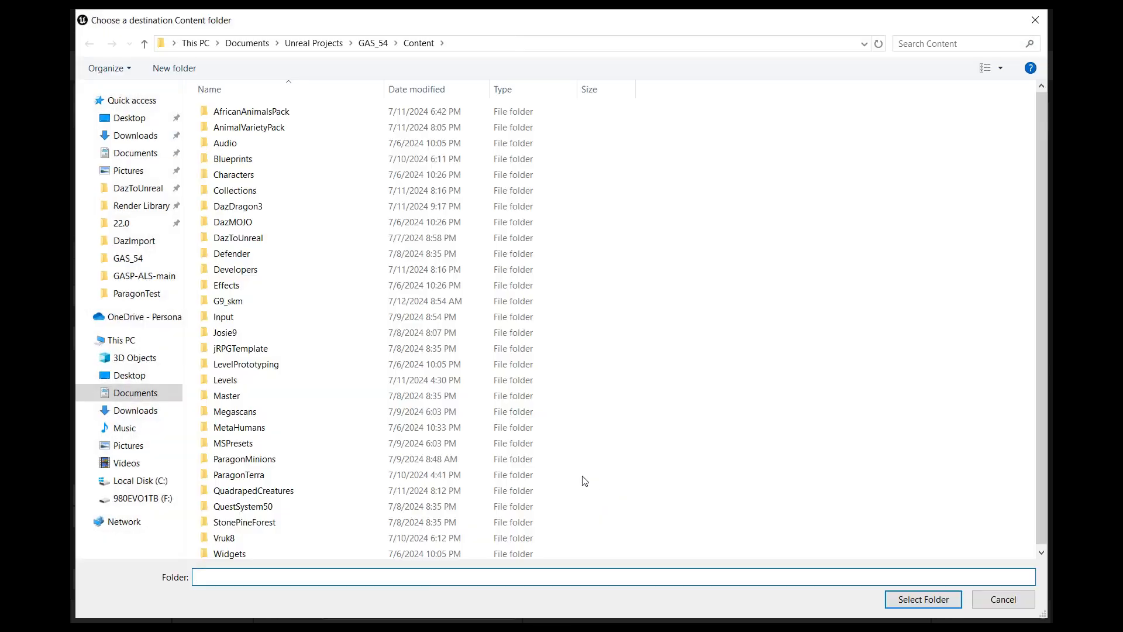
left_click(103, 258)
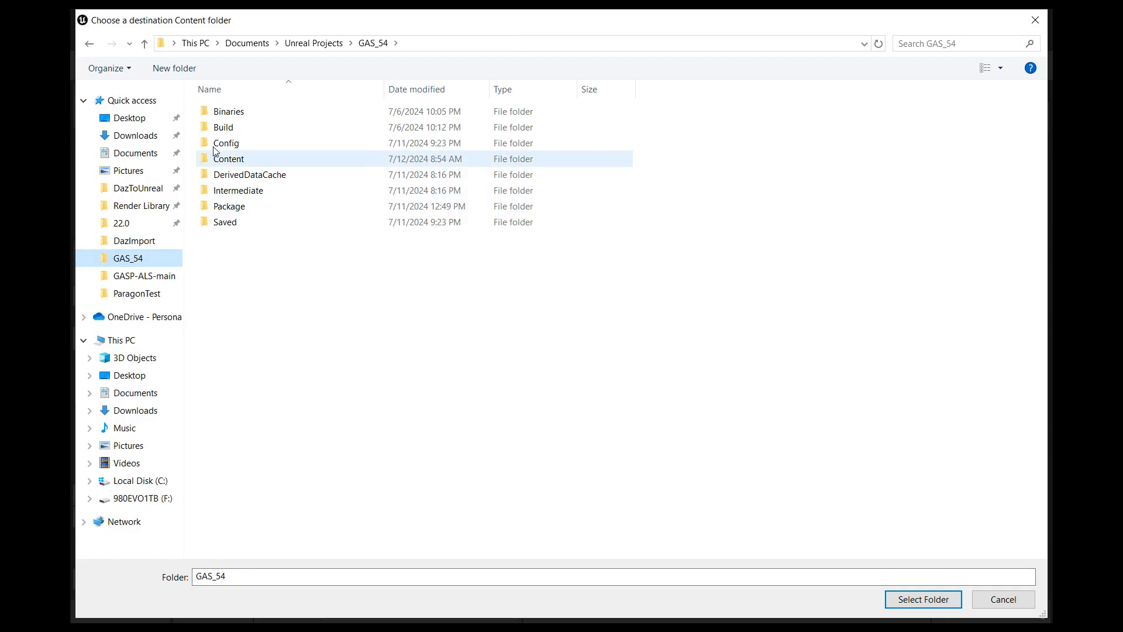
left_click(219, 159)
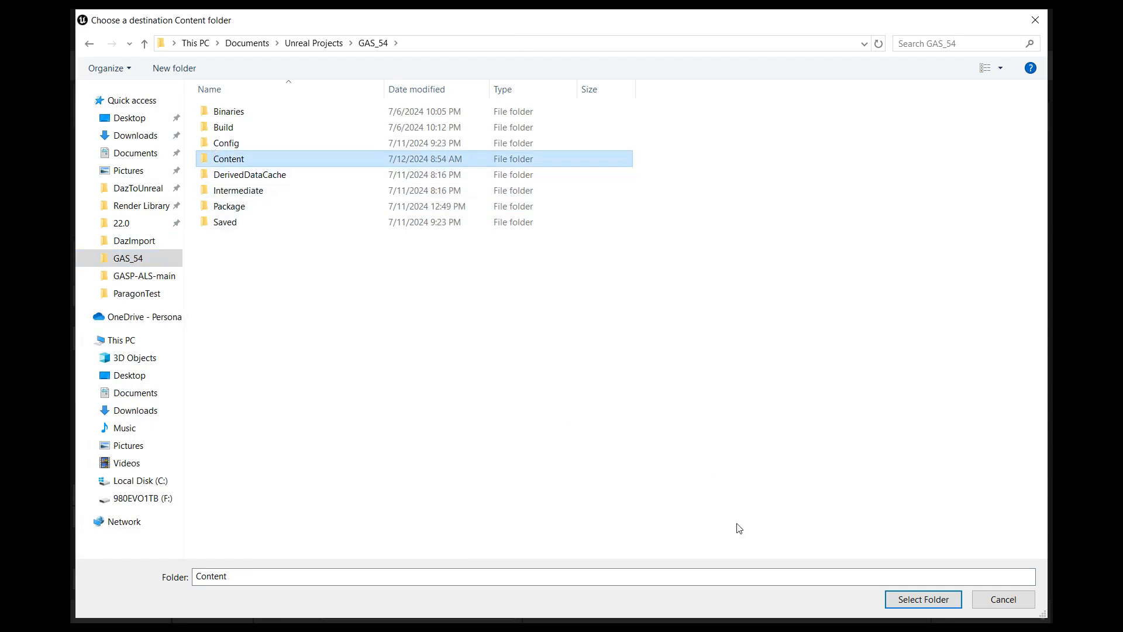
left_click(923, 599)
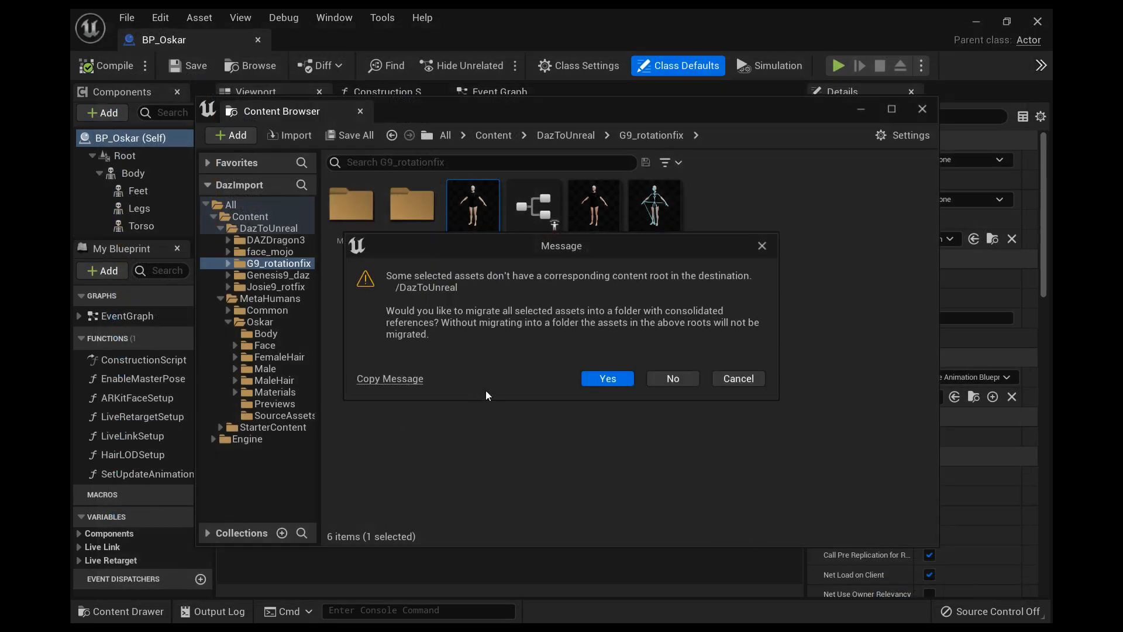
Consolidate the migrated assets into a folder named G9_SKM, declining to overwrite the existing G9_rotationfix asset
key("Return")
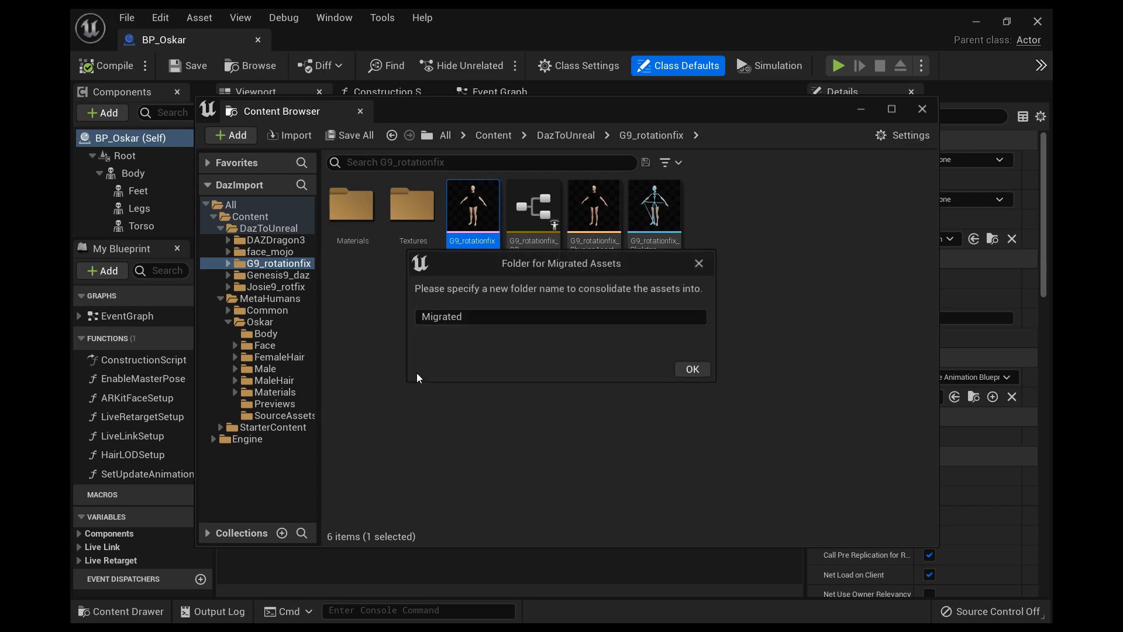
left_click(425, 316)
type("G9_SKM")
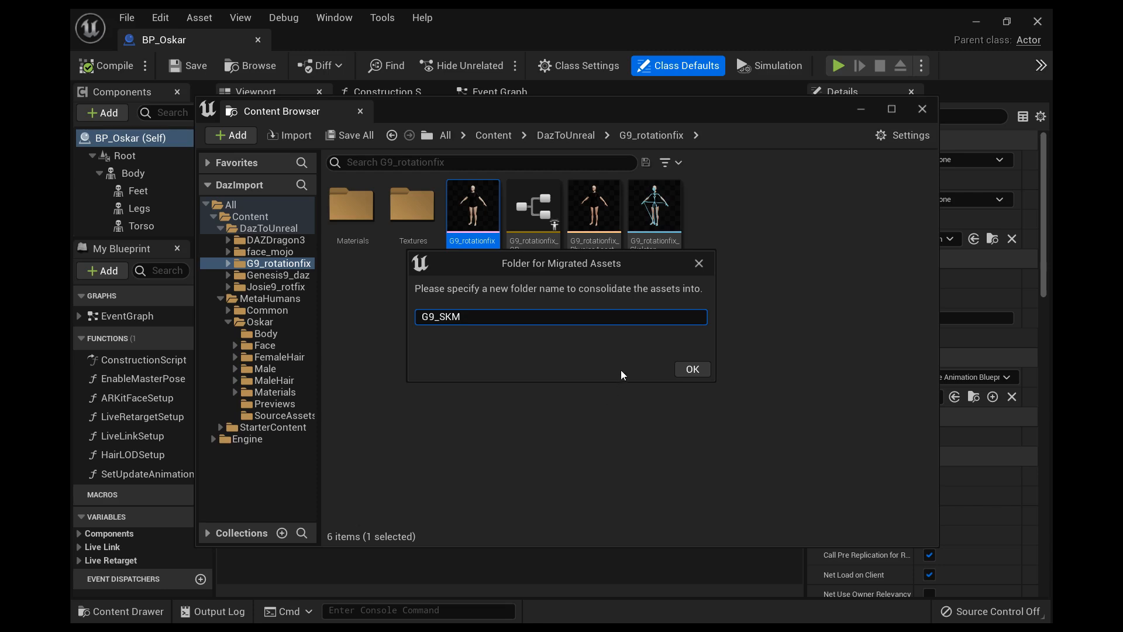
key("Return")
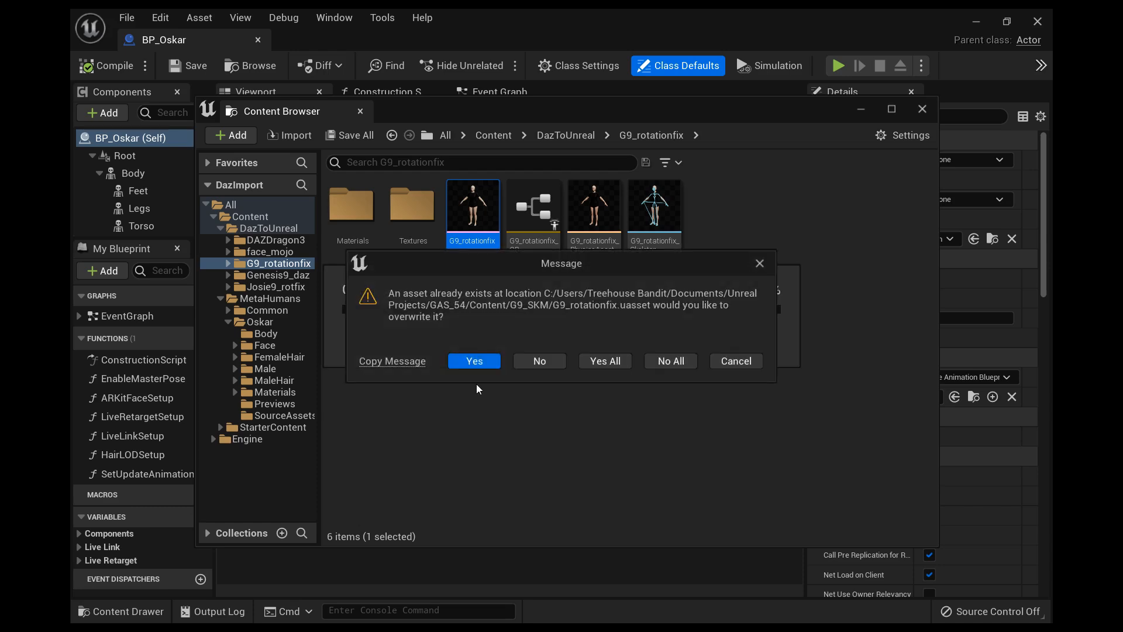
left_click(534, 359)
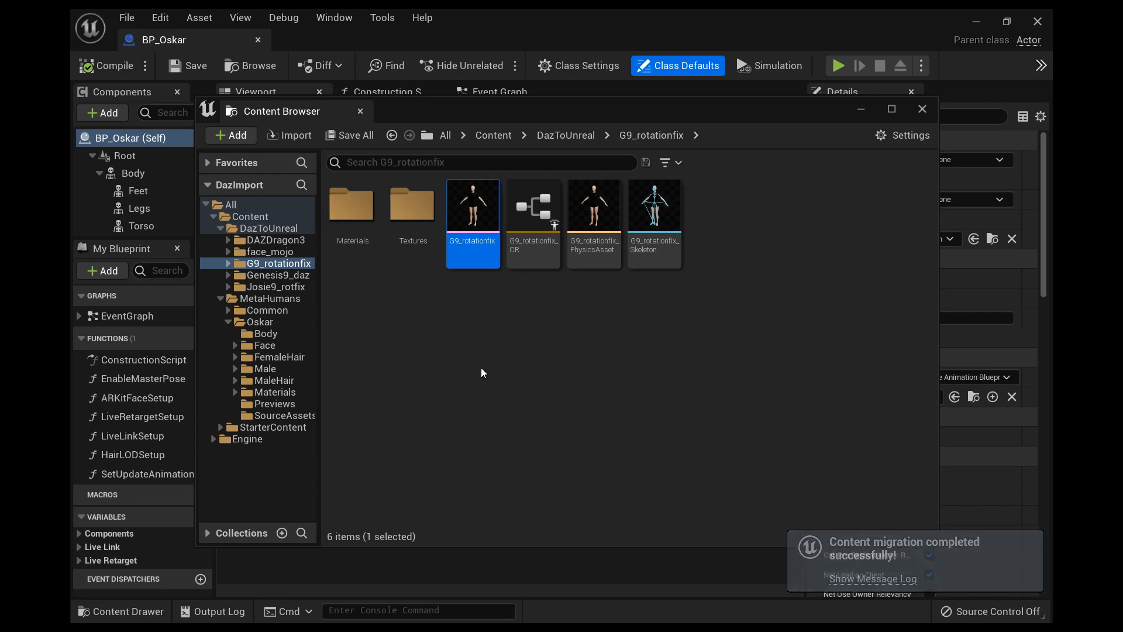
Migrate G9IKRig from the project's Content folder to the GAS_54 Content folder, declining to overwrite the existing copy
left_click(232, 227)
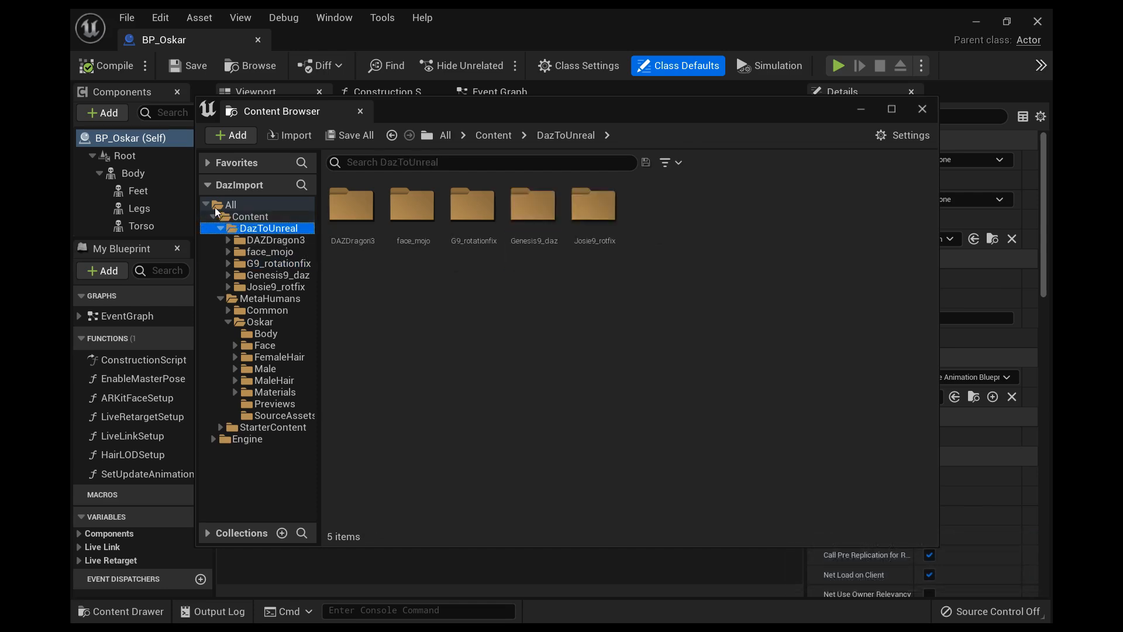
left_click(214, 211)
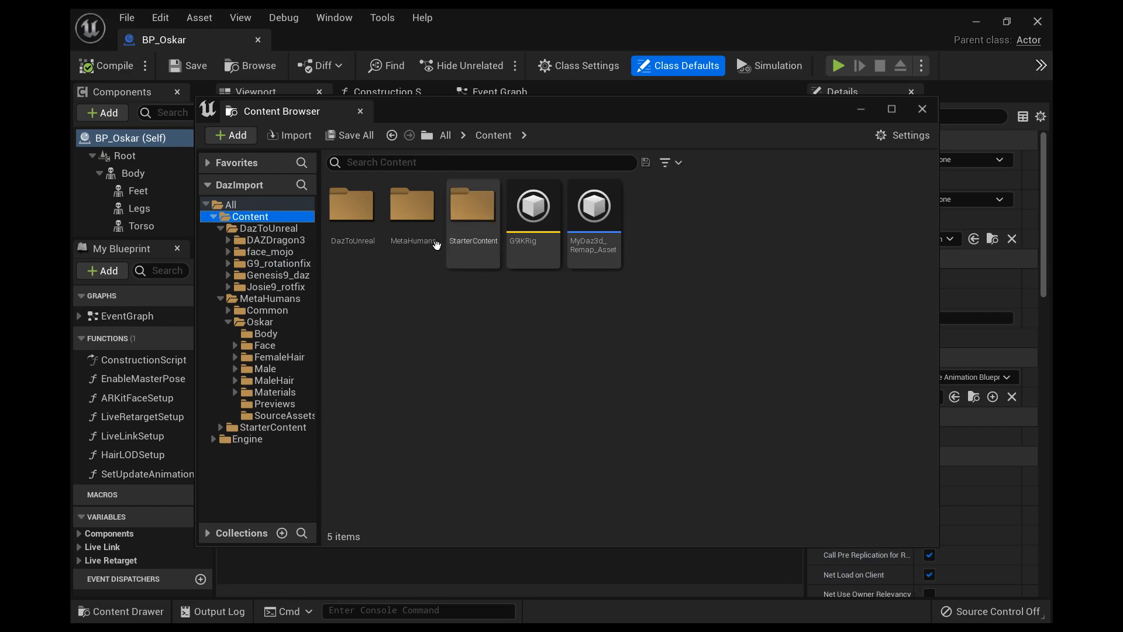
left_click(531, 214)
right_click(532, 234)
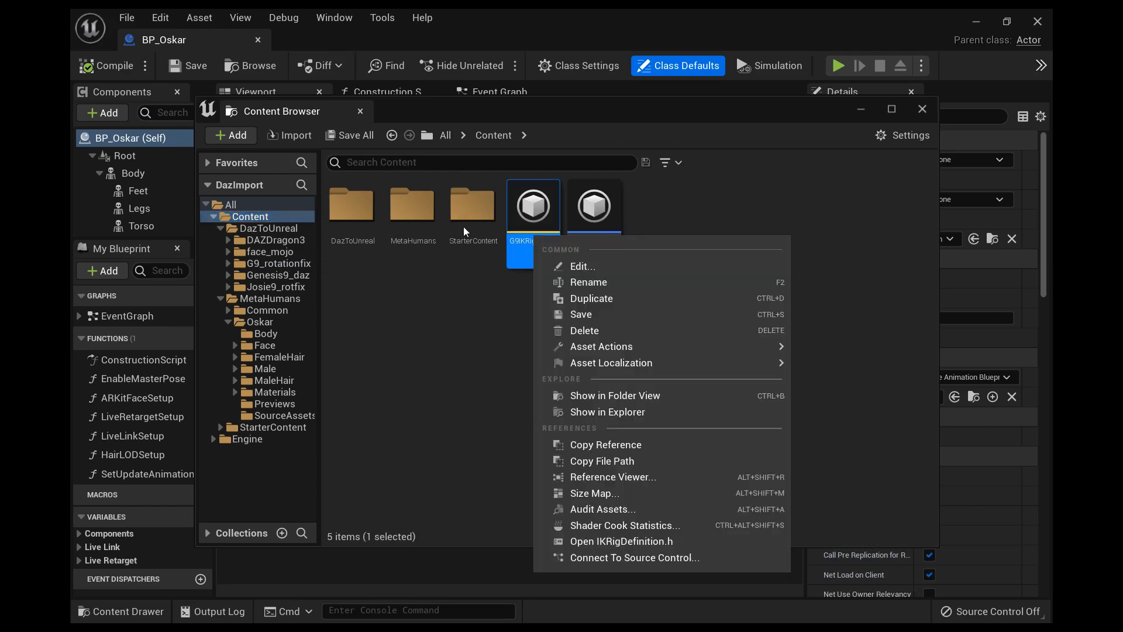
left_click(445, 416)
right_click(532, 228)
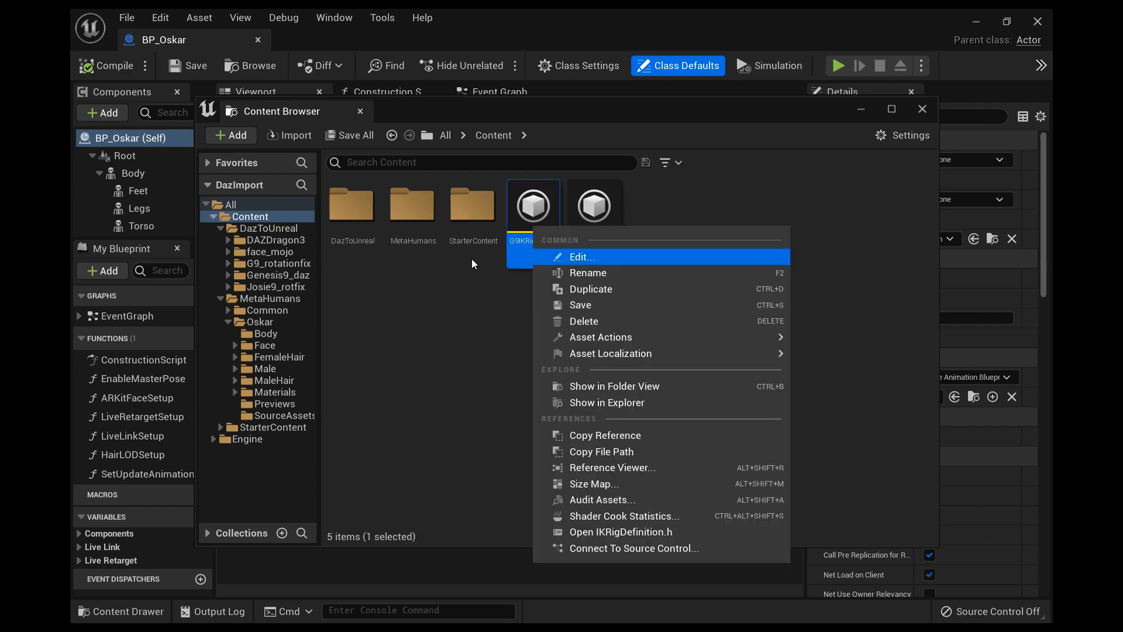
mouse_move(602, 337)
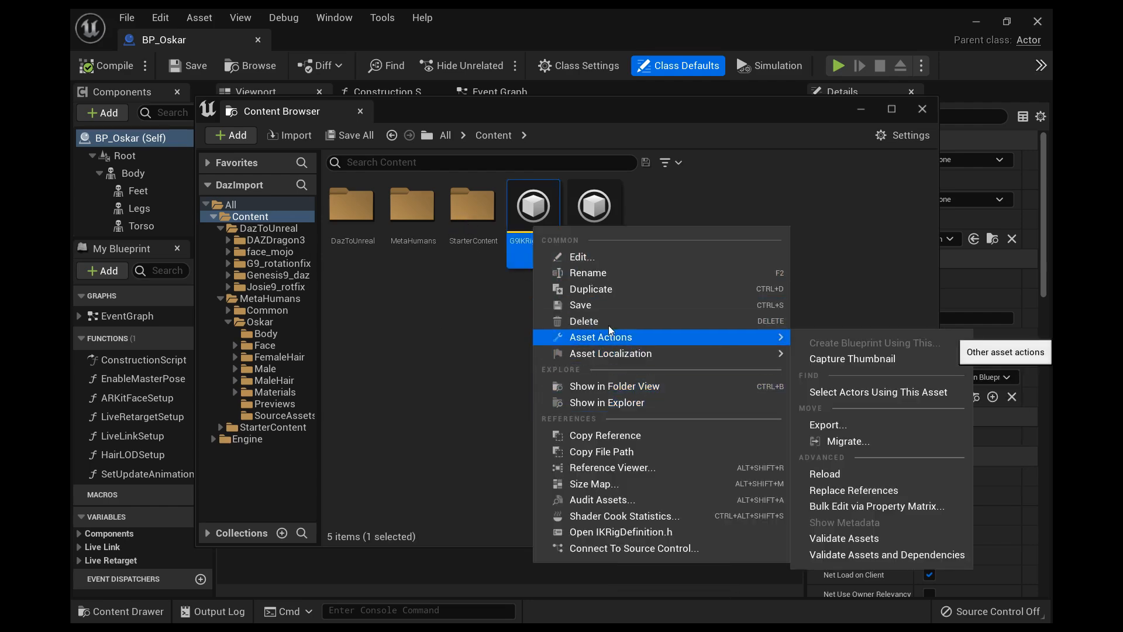
left_click(831, 441)
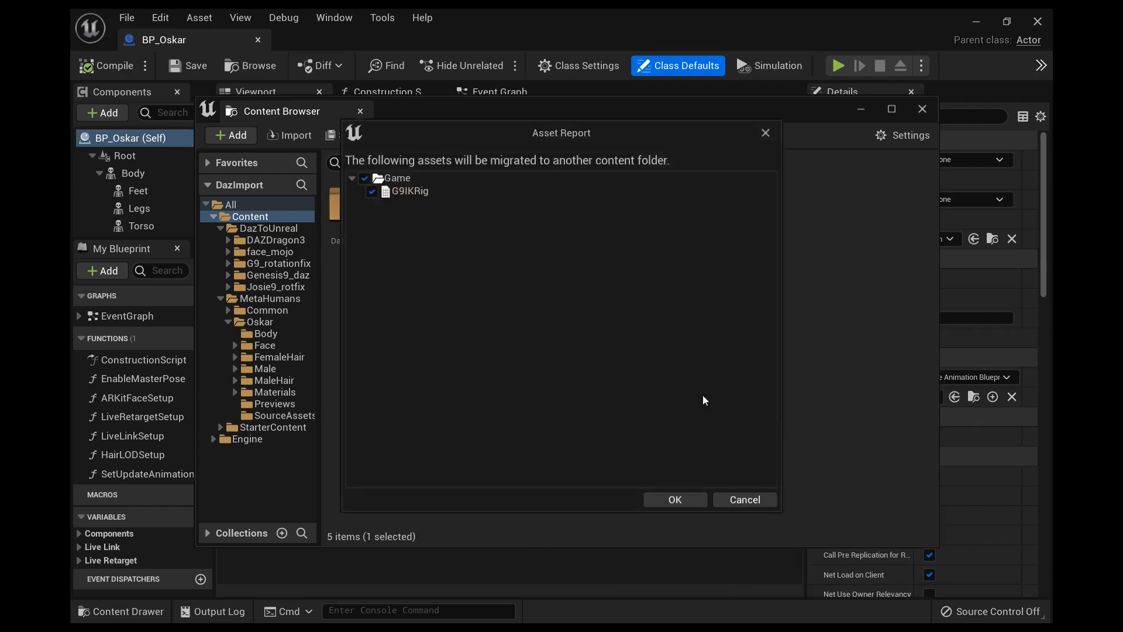
left_click(674, 498)
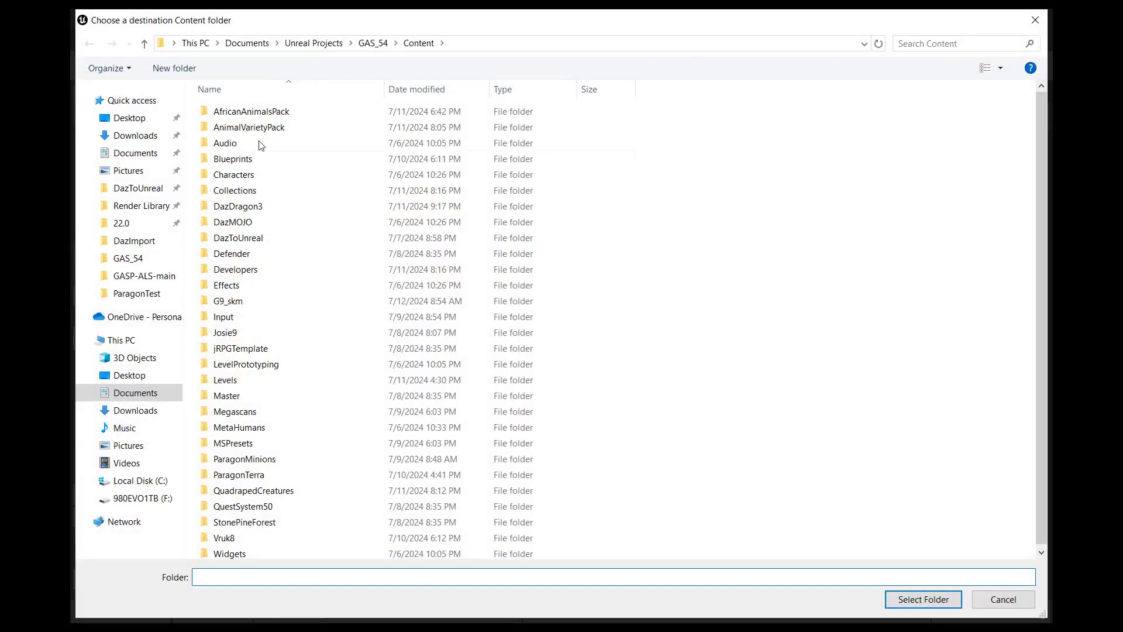
left_click(906, 598)
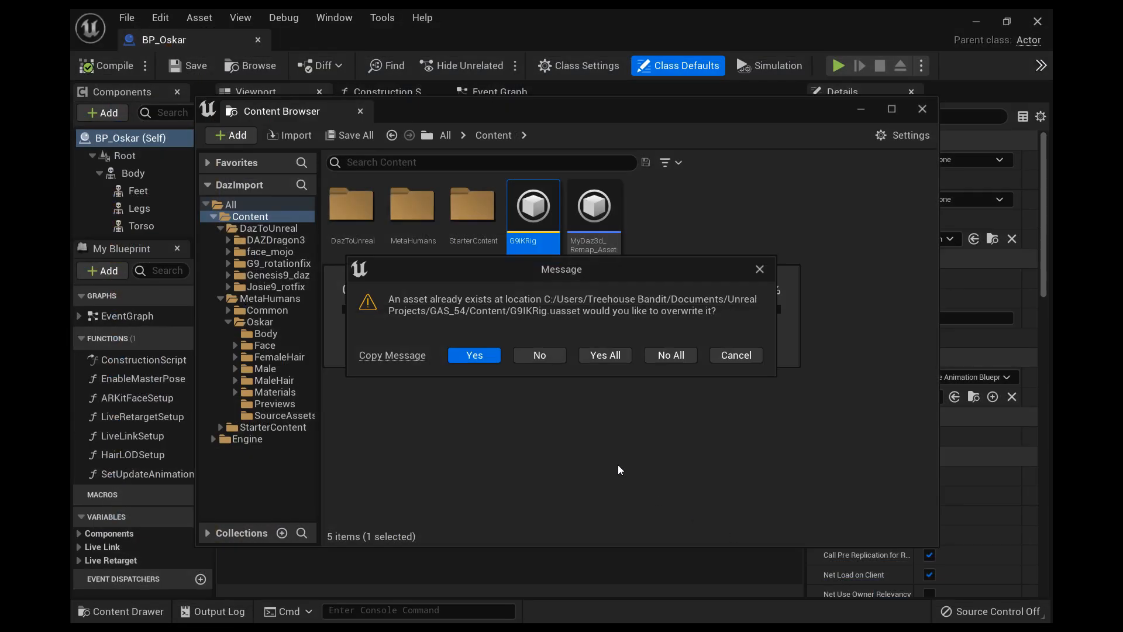
left_click(532, 352)
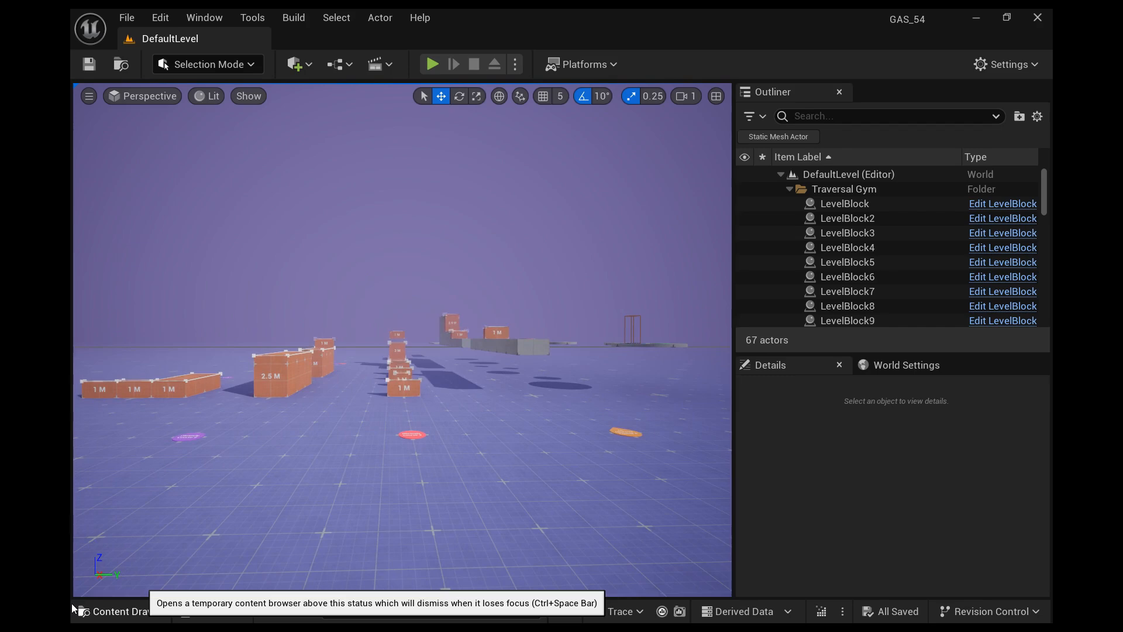
In the GAS_54 project, open the G9_rotationfix mesh from the G9_skm folder and G9IKRig from the Content folder
left_click(88, 611)
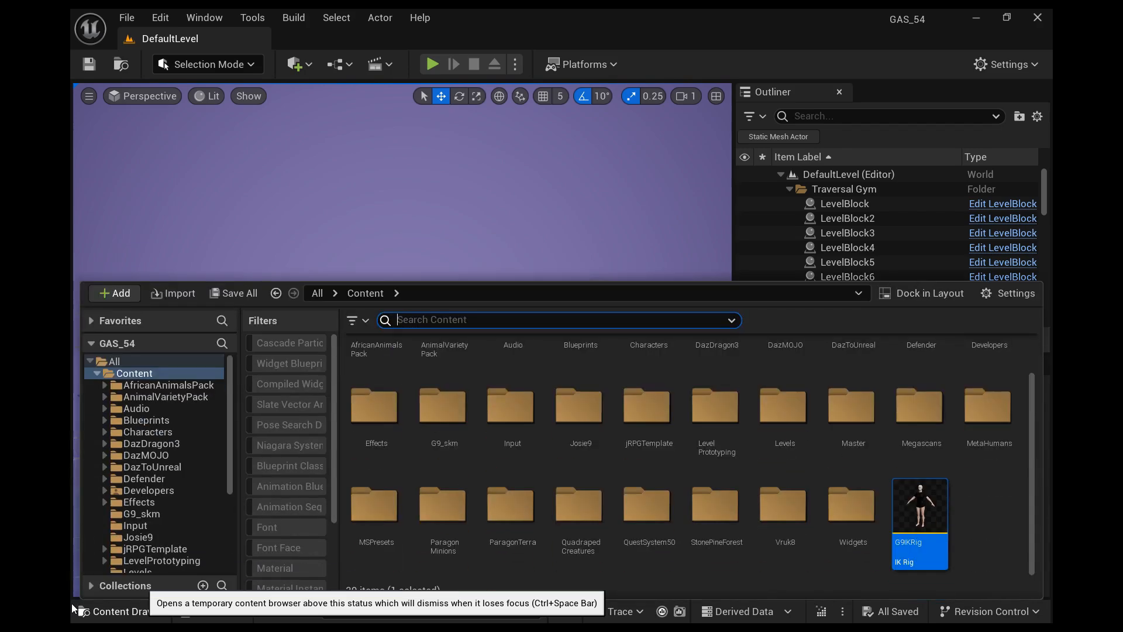
left_click(131, 513)
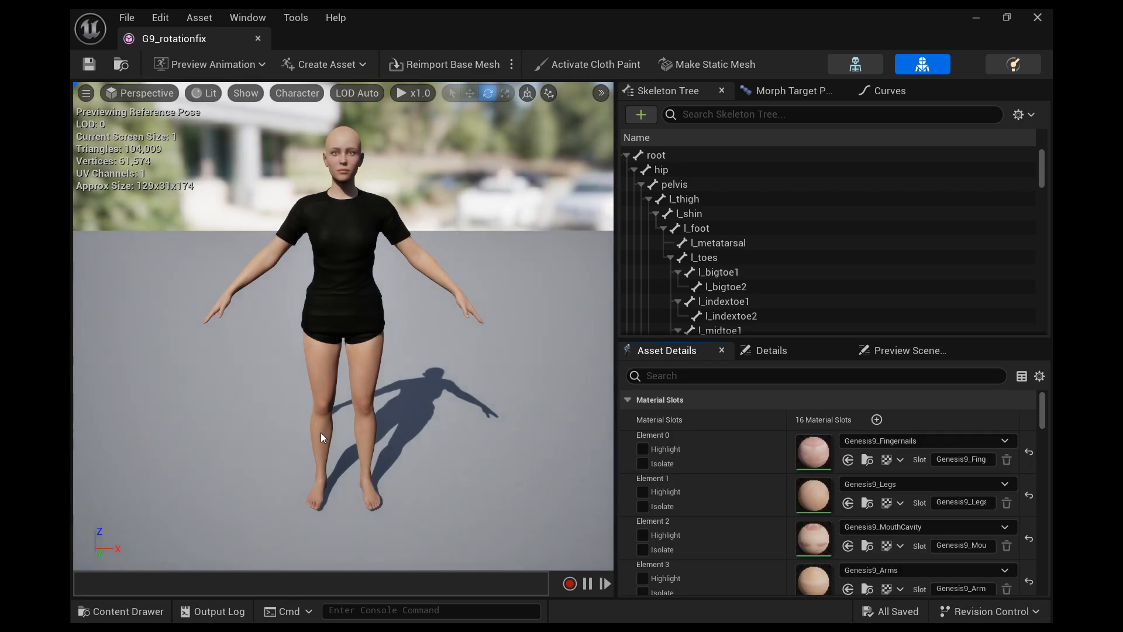
left_click(79, 609)
left_click(104, 355)
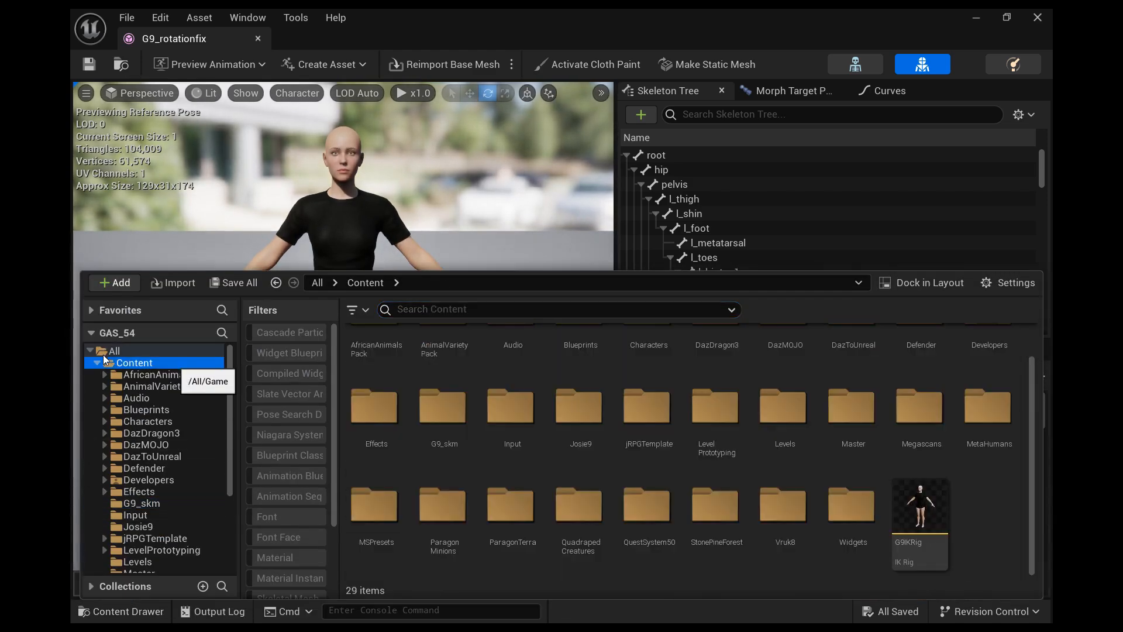
left_click(896, 517)
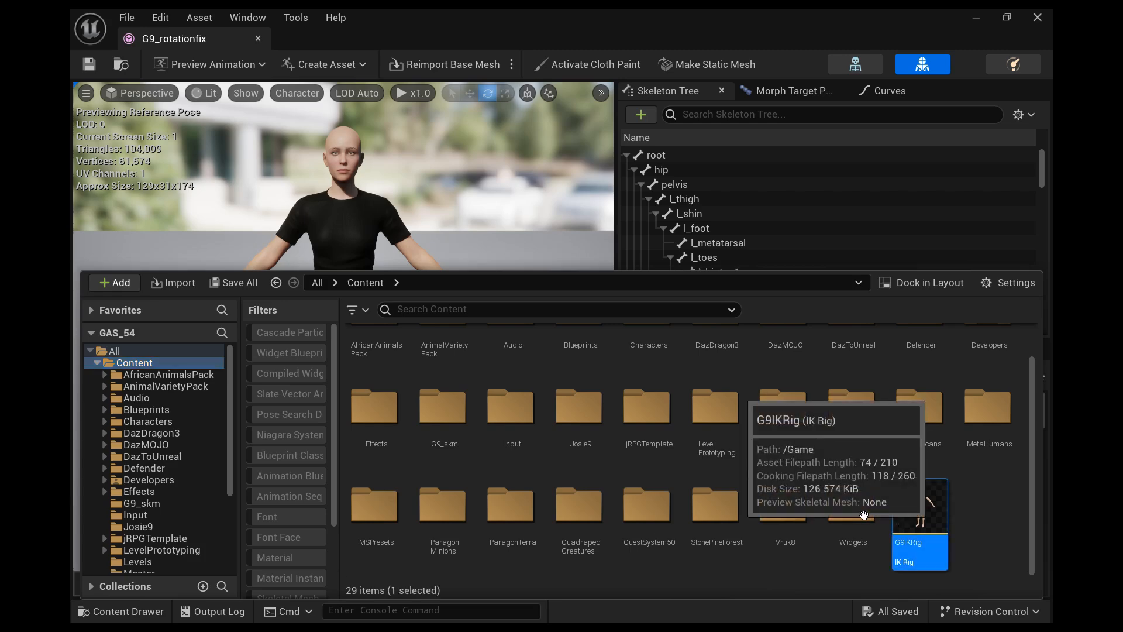
key("Return")
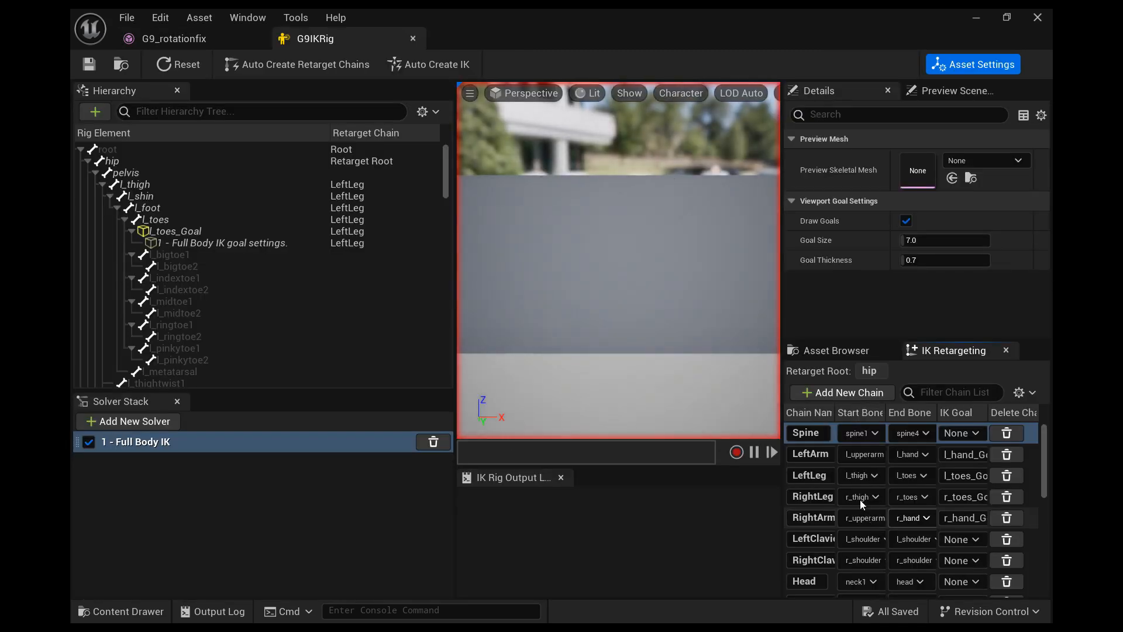
Set G9_rotationfix as the IK rig's preview skeletal mesh and save the rig
left_click(936, 158)
type("g9")
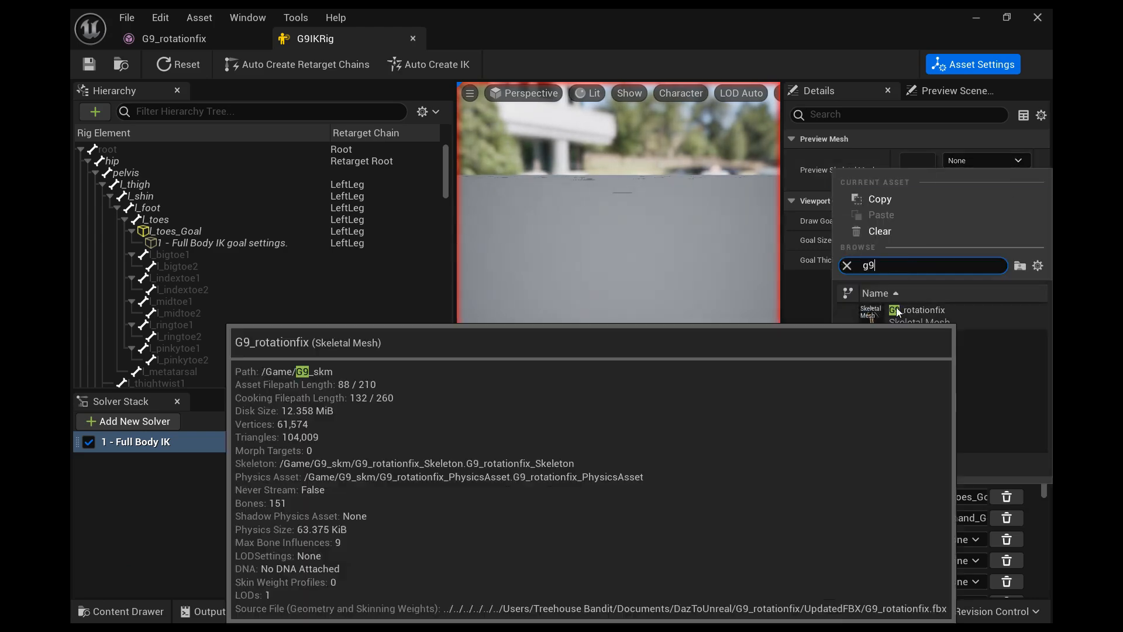
left_click(896, 307)
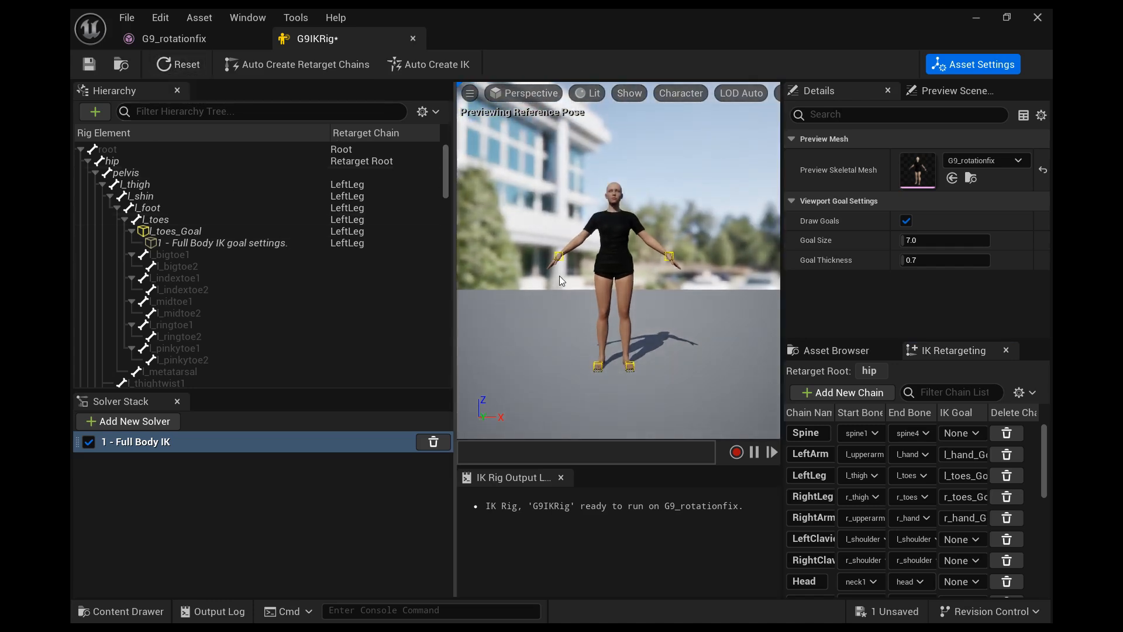
left_click(89, 63)
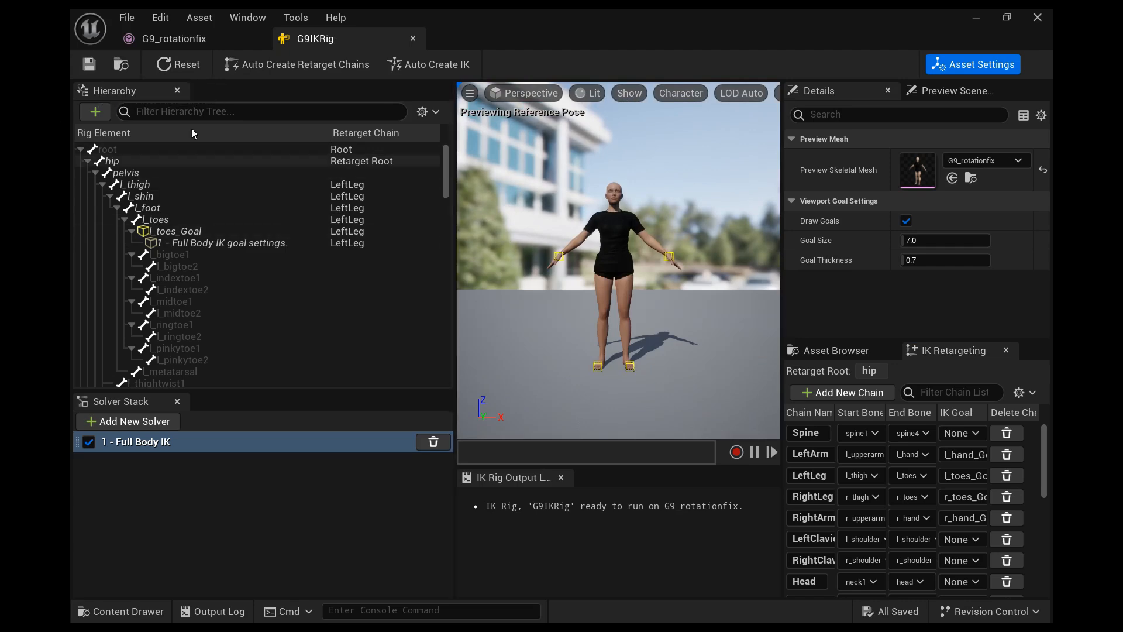
Open the Retarget Animations window for ABP_SandboxCharacter from the Blueprints folder
key("ctrl+b")
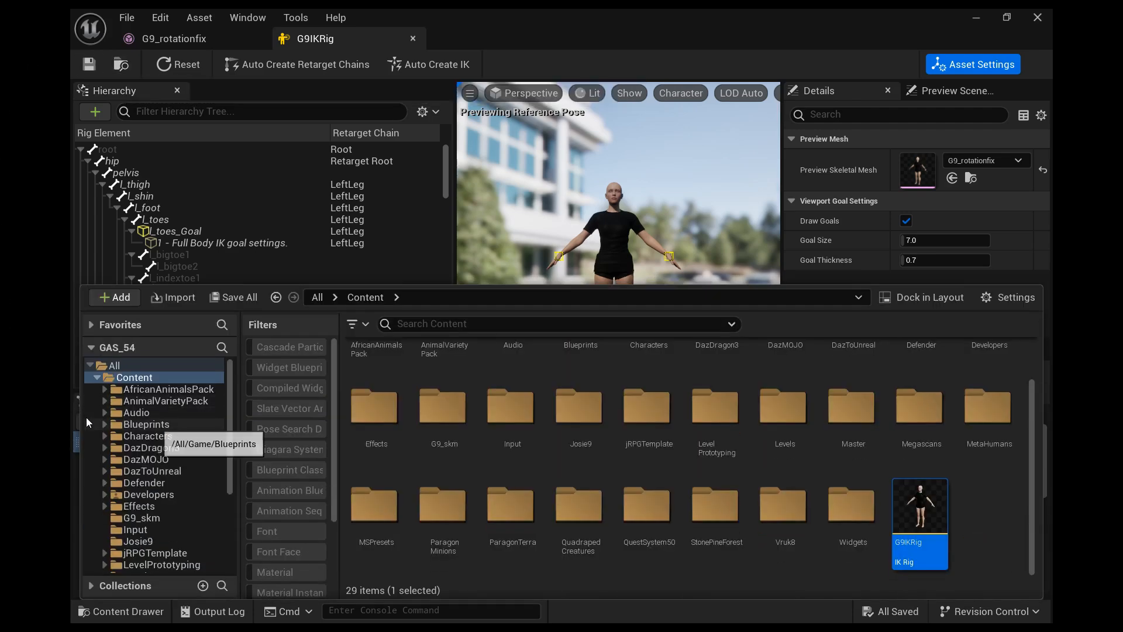
left_click(146, 424)
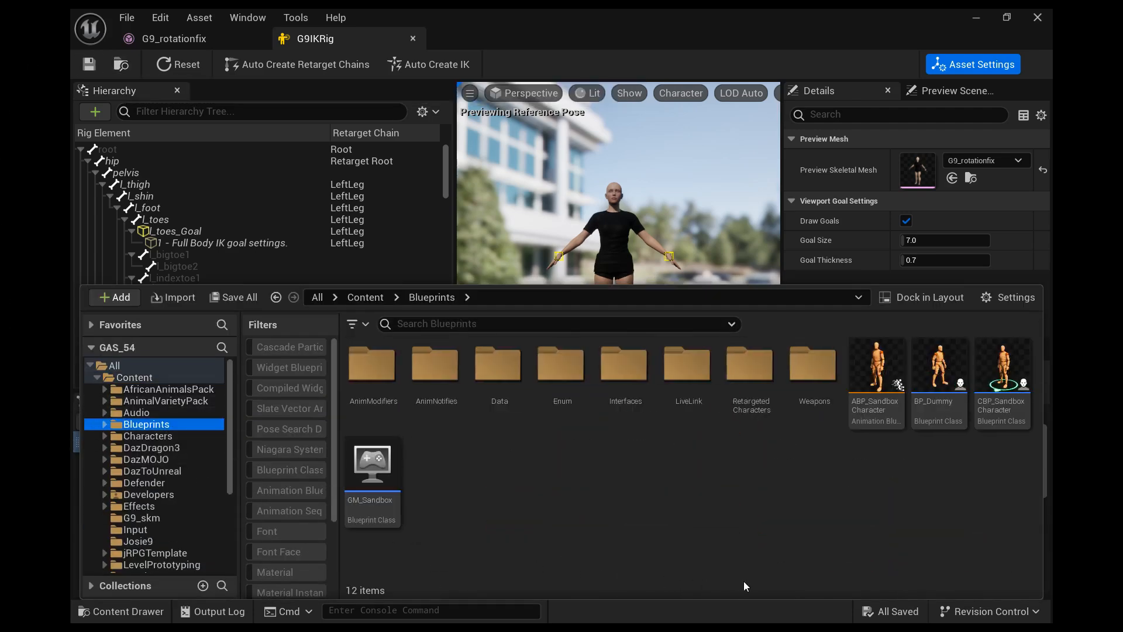
left_click(876, 409)
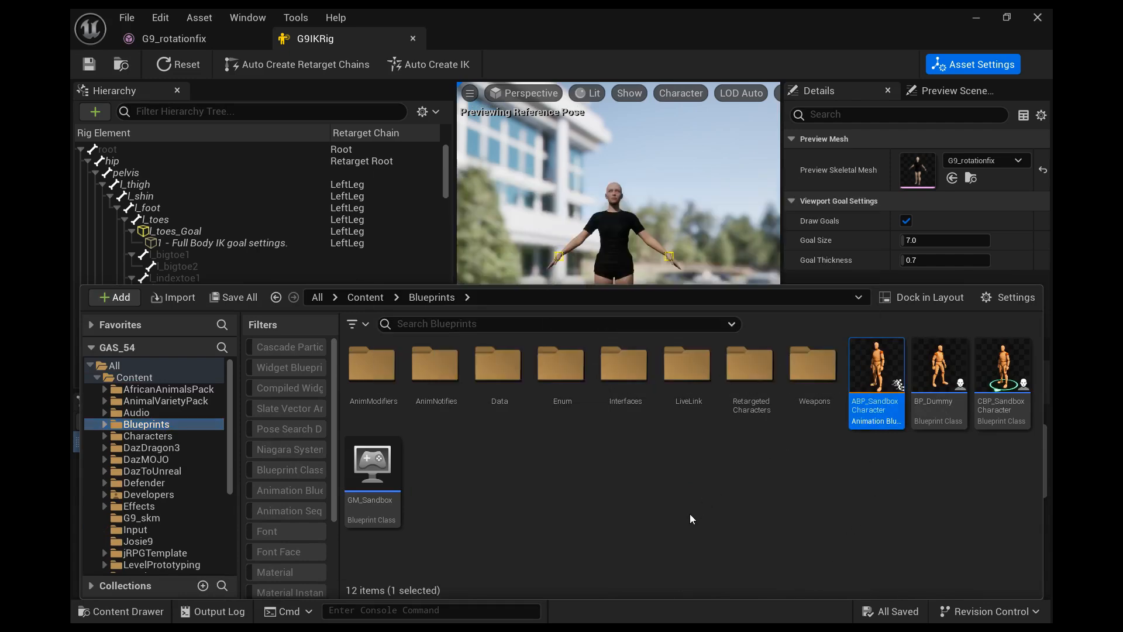
right_click(870, 375)
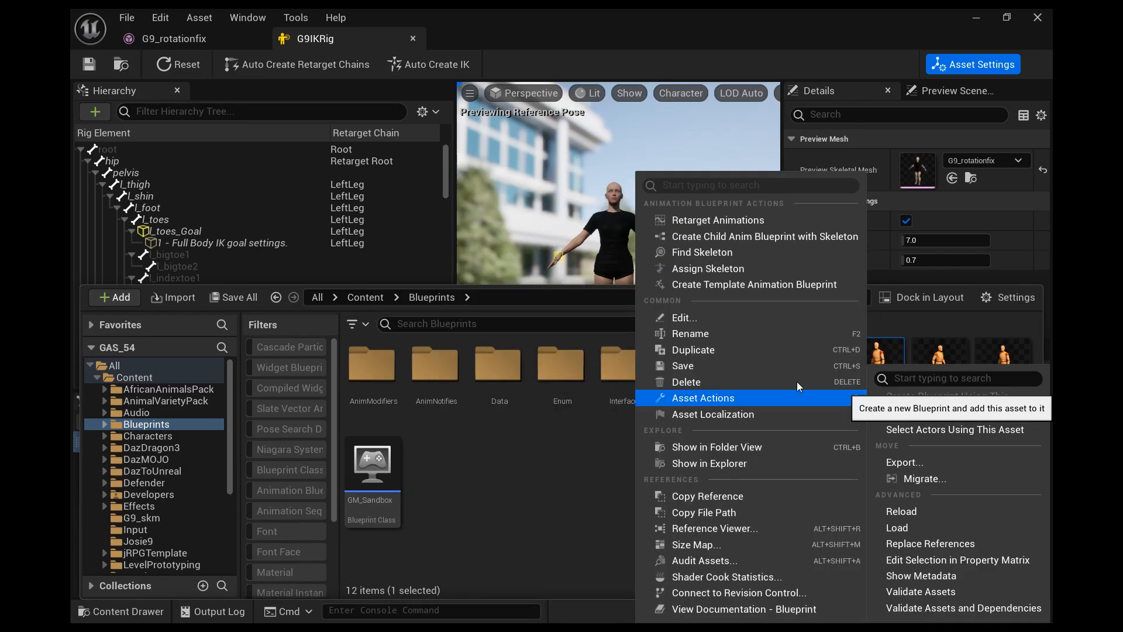
left_click(748, 217)
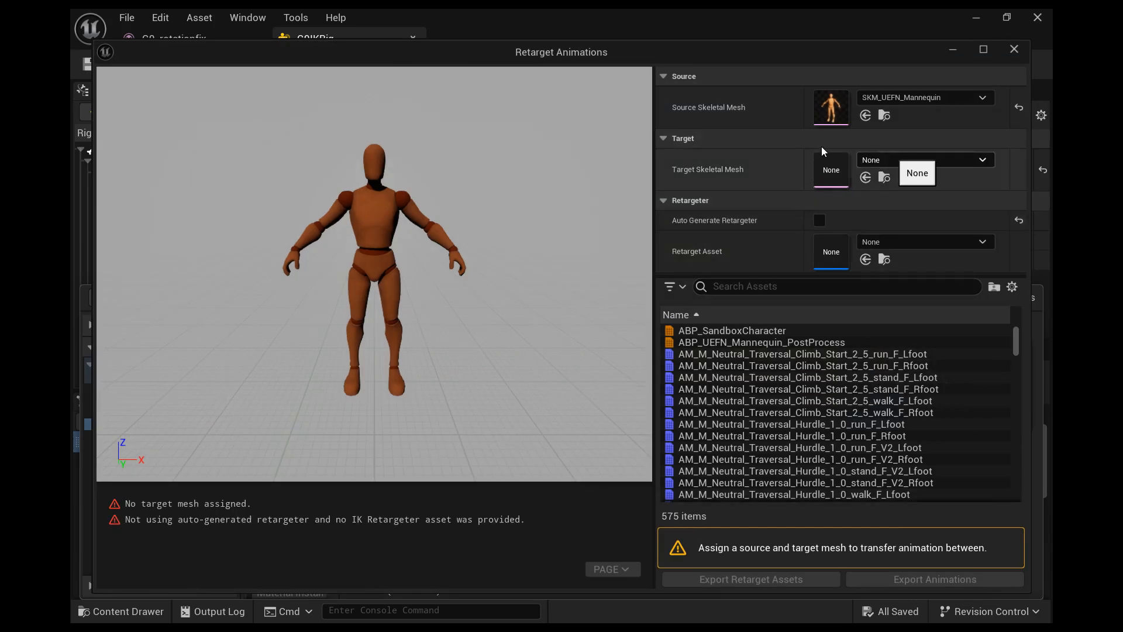
Choose G9_rotationfix as the target skeletal mesh for the animation retargeting
left_click(924, 160)
type("gt9")
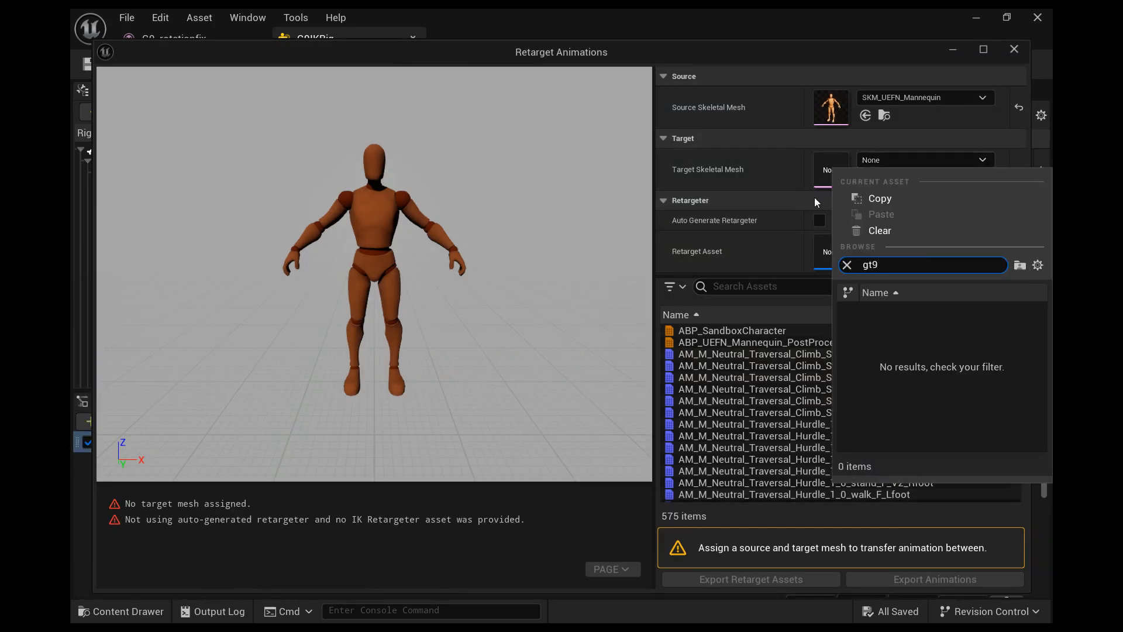
key("BackSpace")
key("BackSpace")
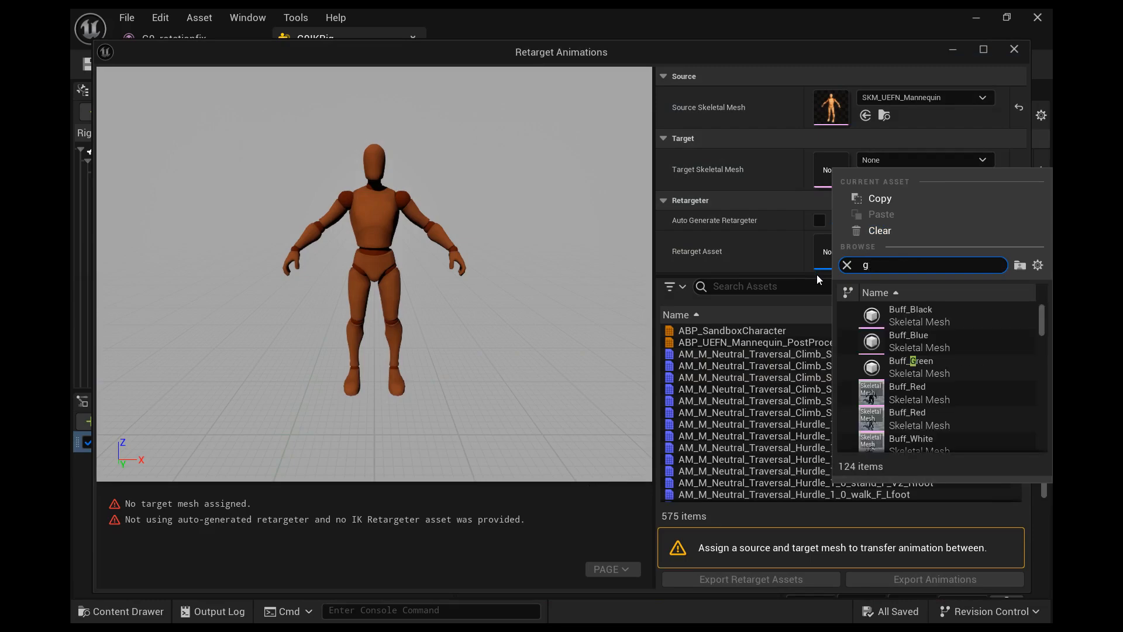
type("9")
key("Return")
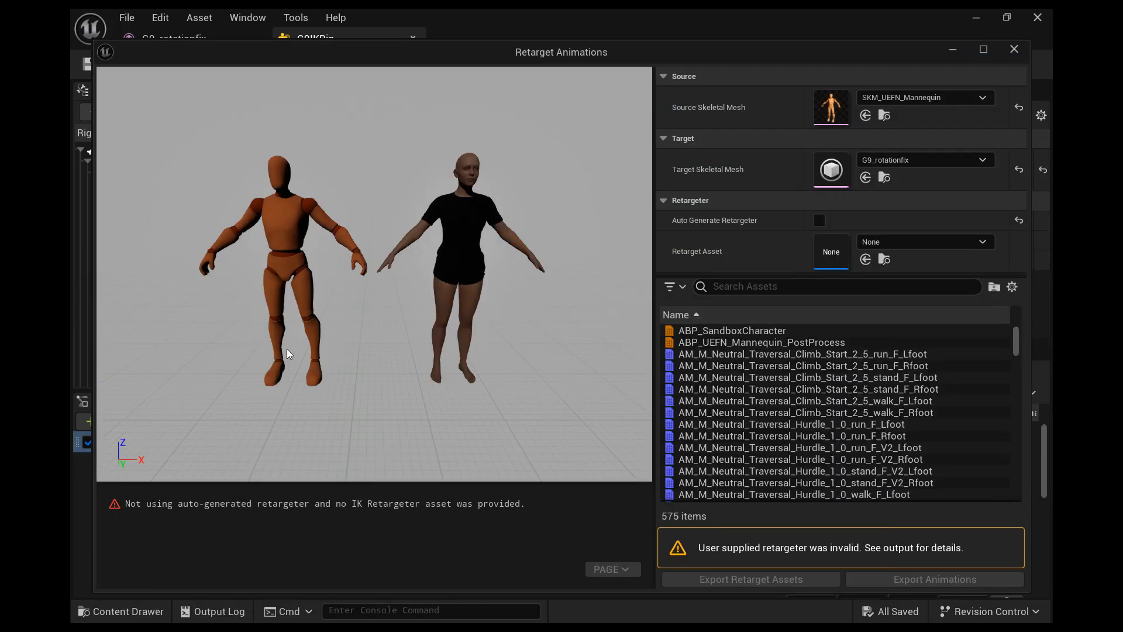
Try the auto-generated retargeter on G9_rotationfix, check which target skeleton template it uses, and switch it off again
left_click(818, 220)
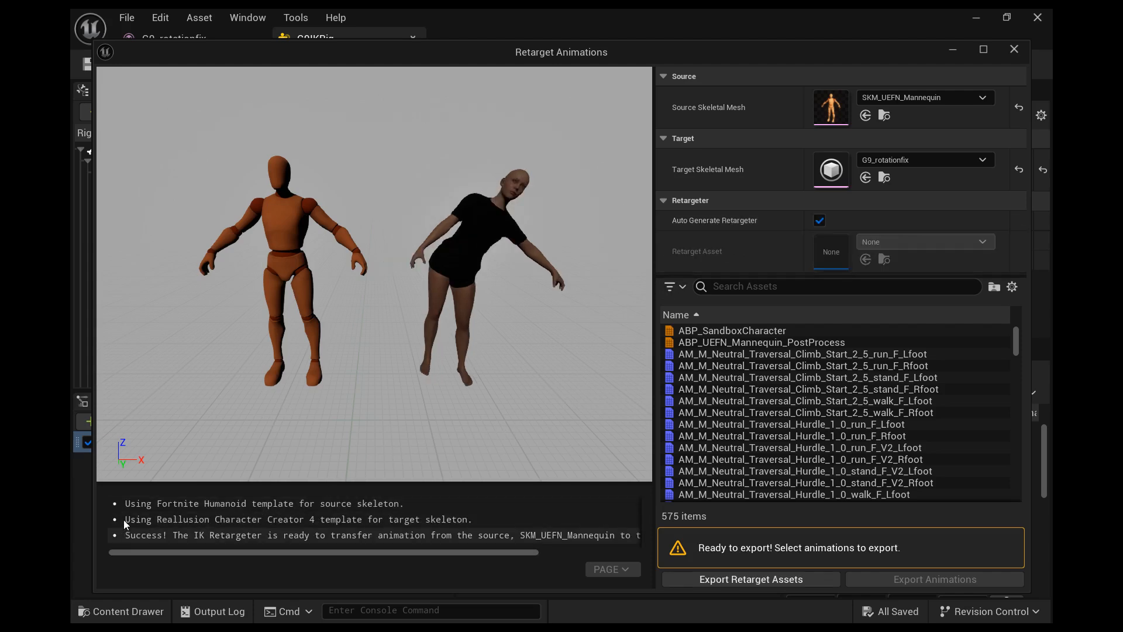
left_click(434, 518)
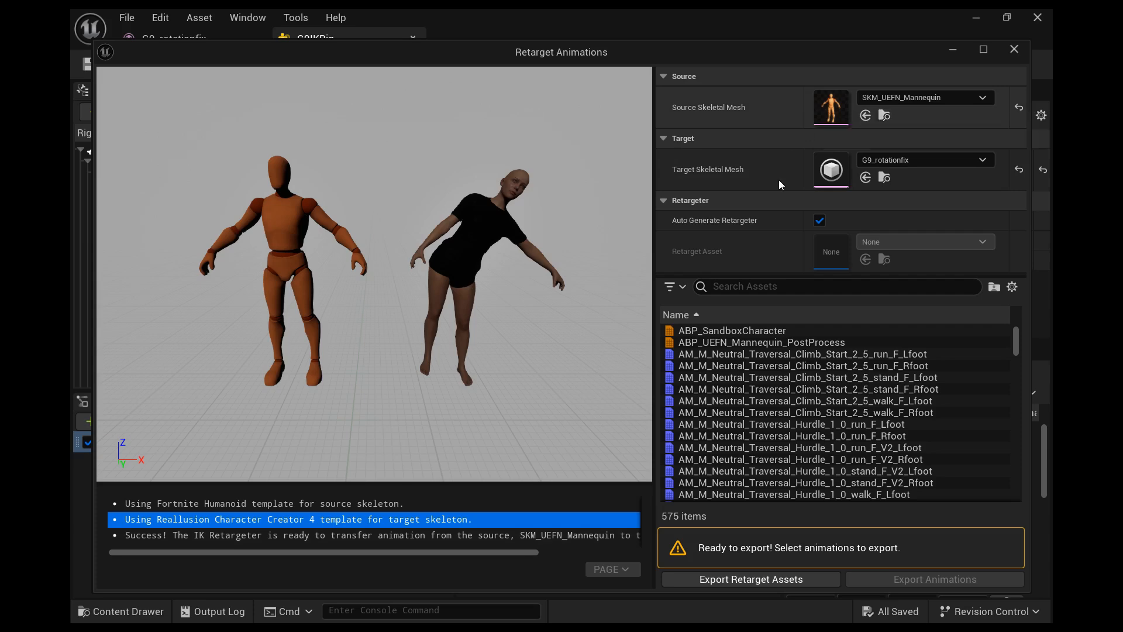
left_click(819, 220)
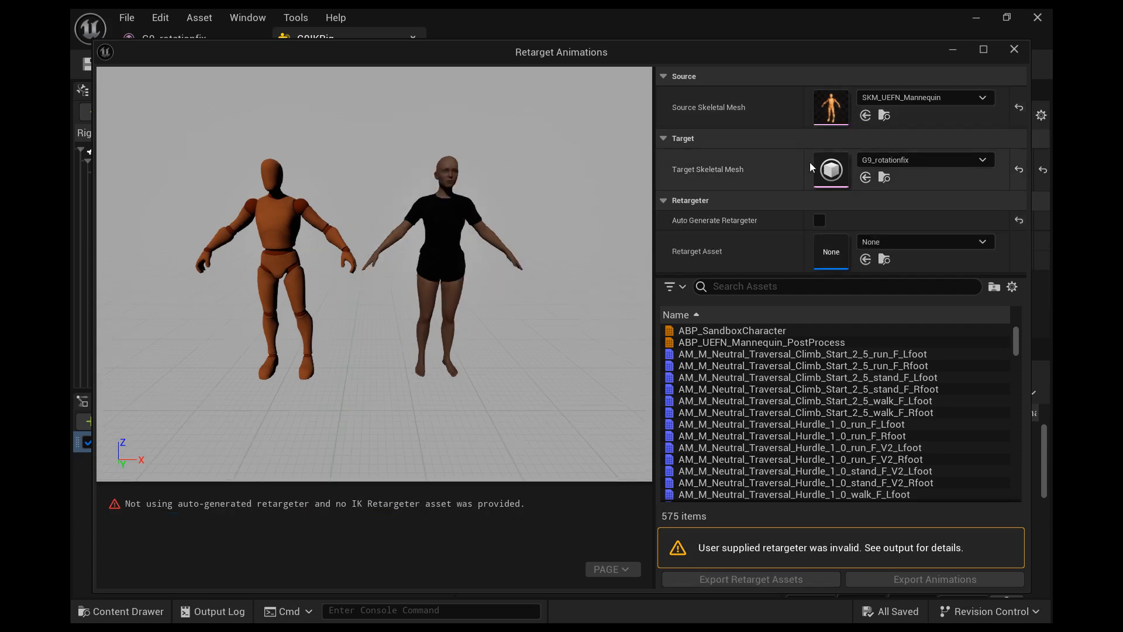
Create an IK Retargeter named RTG_UEFN_to_G9 from IK_UEFN_Mannequin in the UEFN_Mannequin Rigs folder
left_click(814, 109)
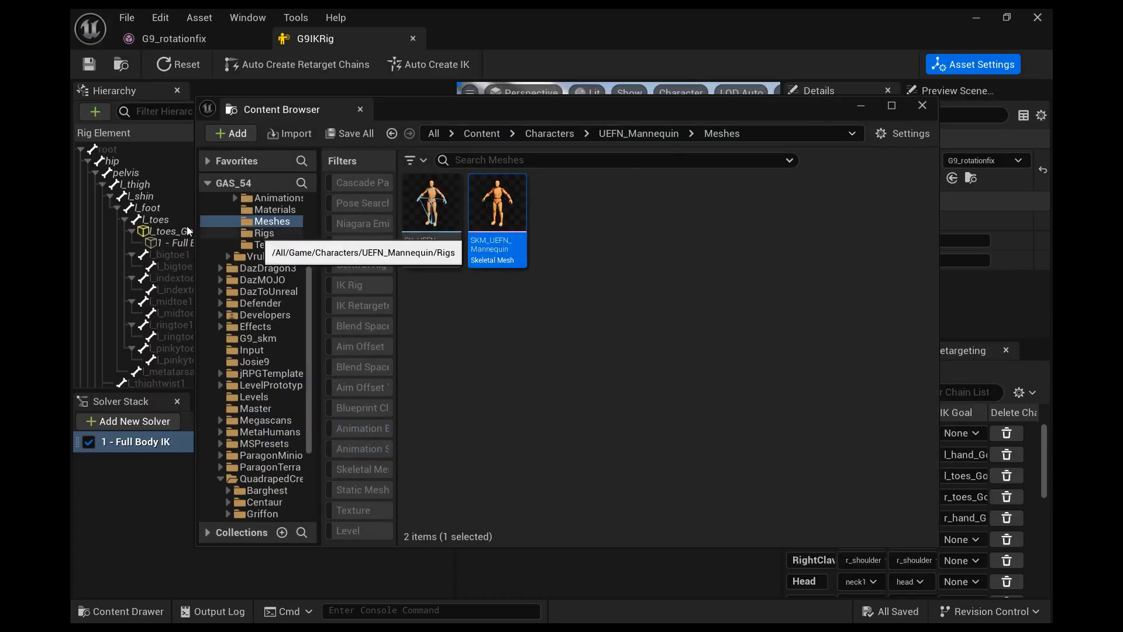
left_click(260, 233)
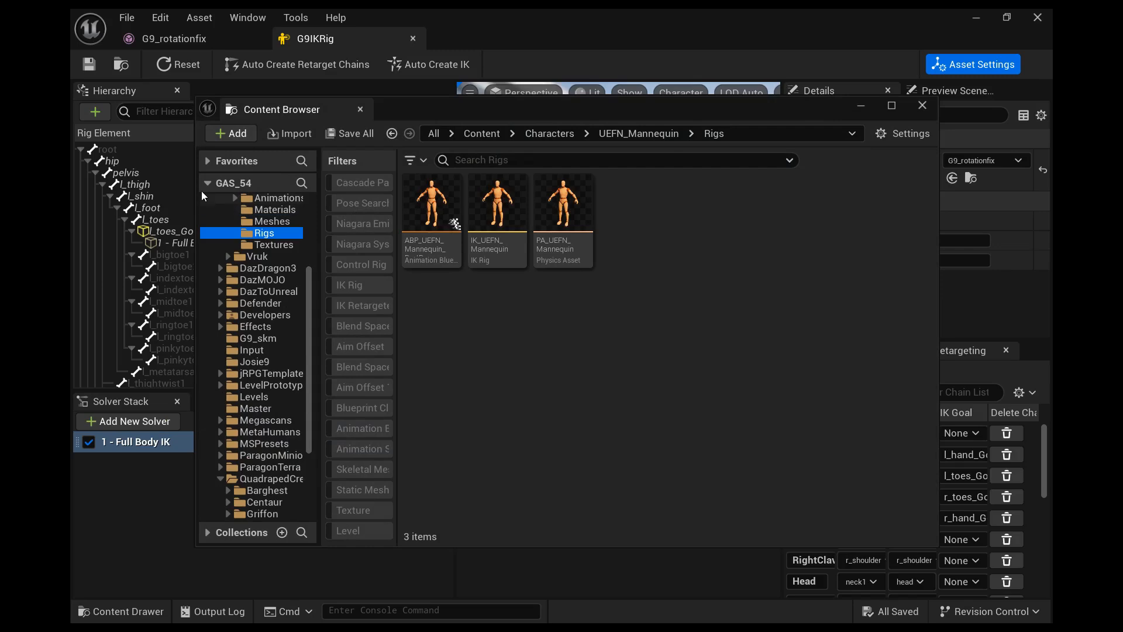
scroll(211, 220, "up", 3)
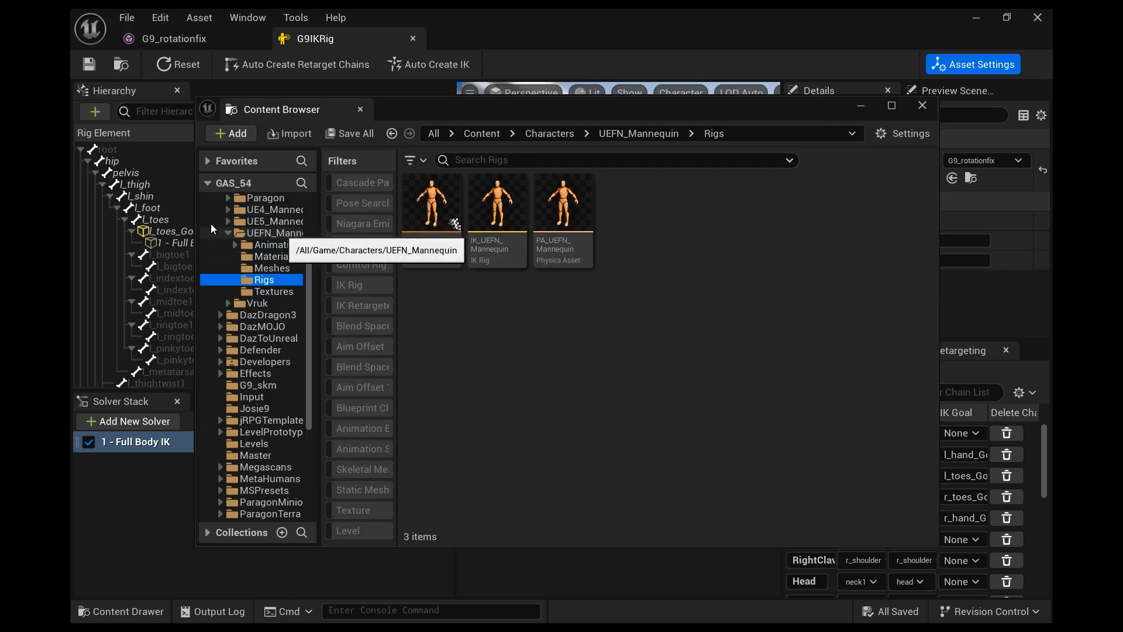
left_click(497, 205)
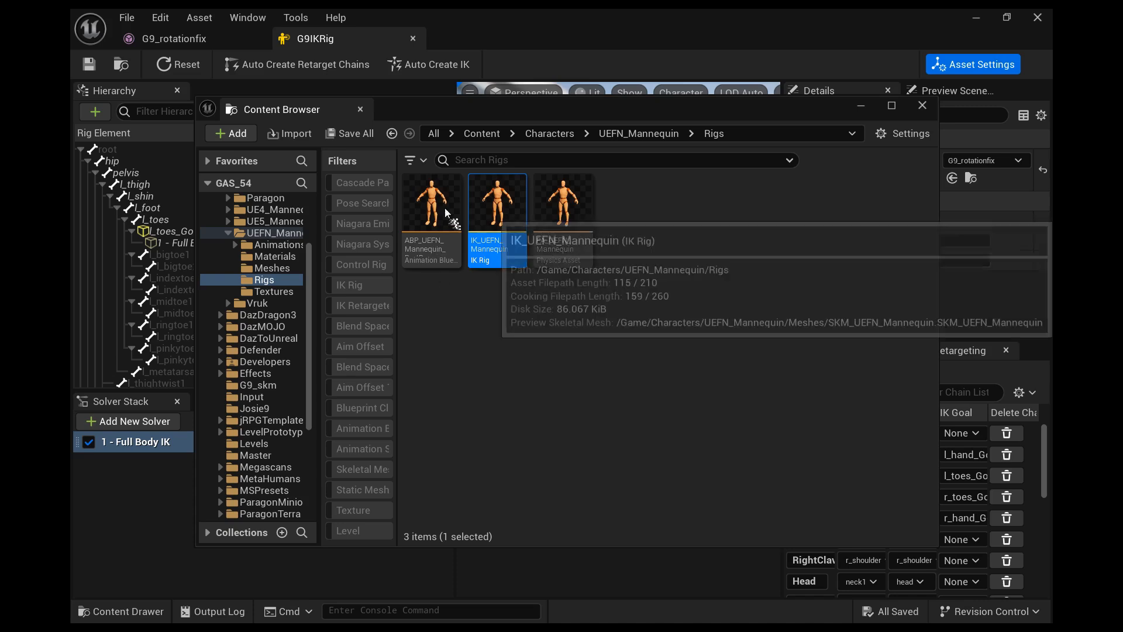
right_click(513, 218)
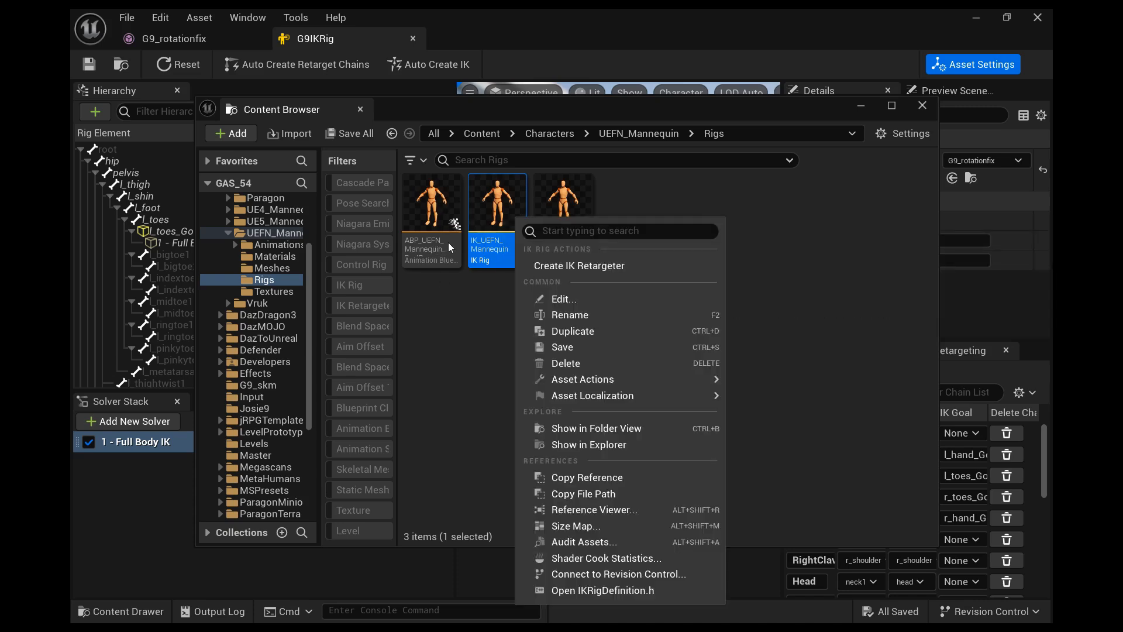
left_click(579, 266)
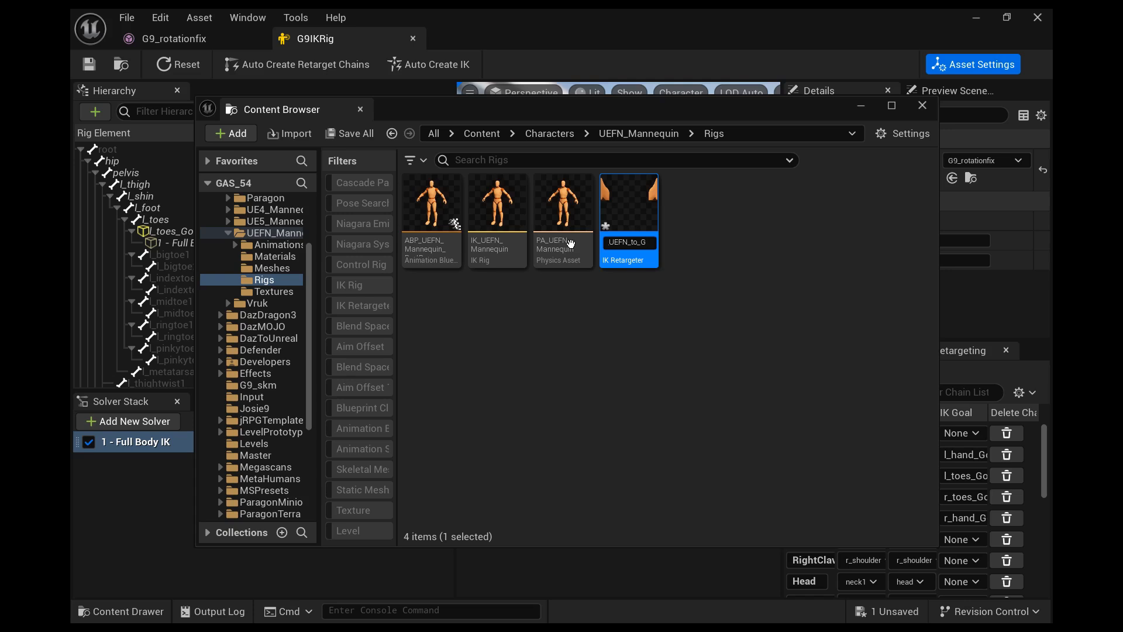
key("Return")
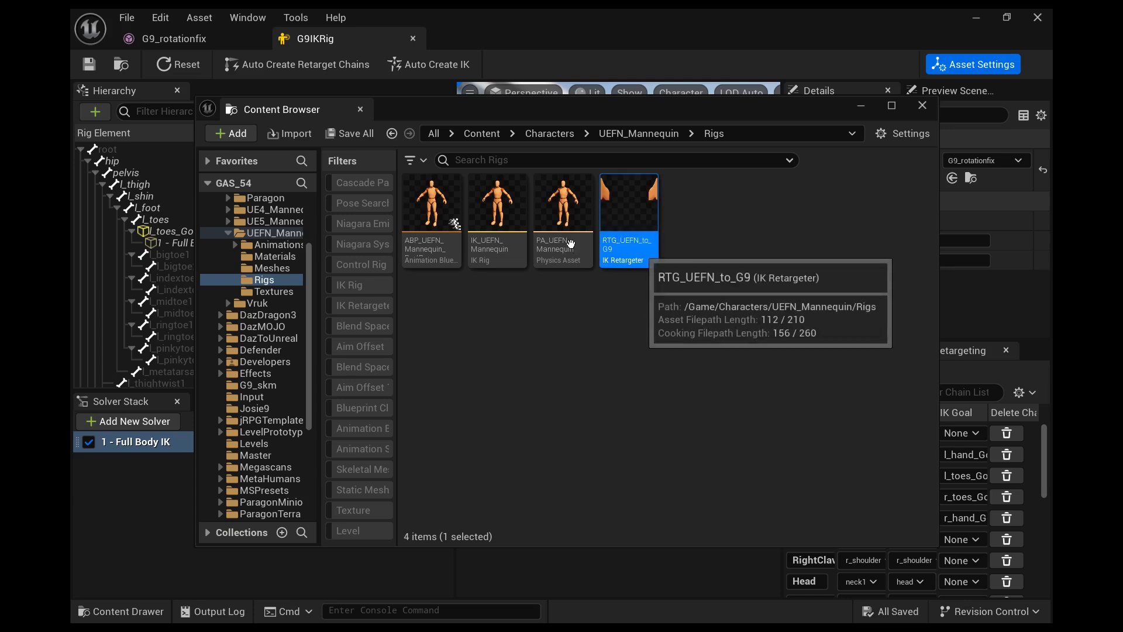
Open RTG_UEFN_to_G9 and set its target IK rig to G9IKRig
double_click(618, 242)
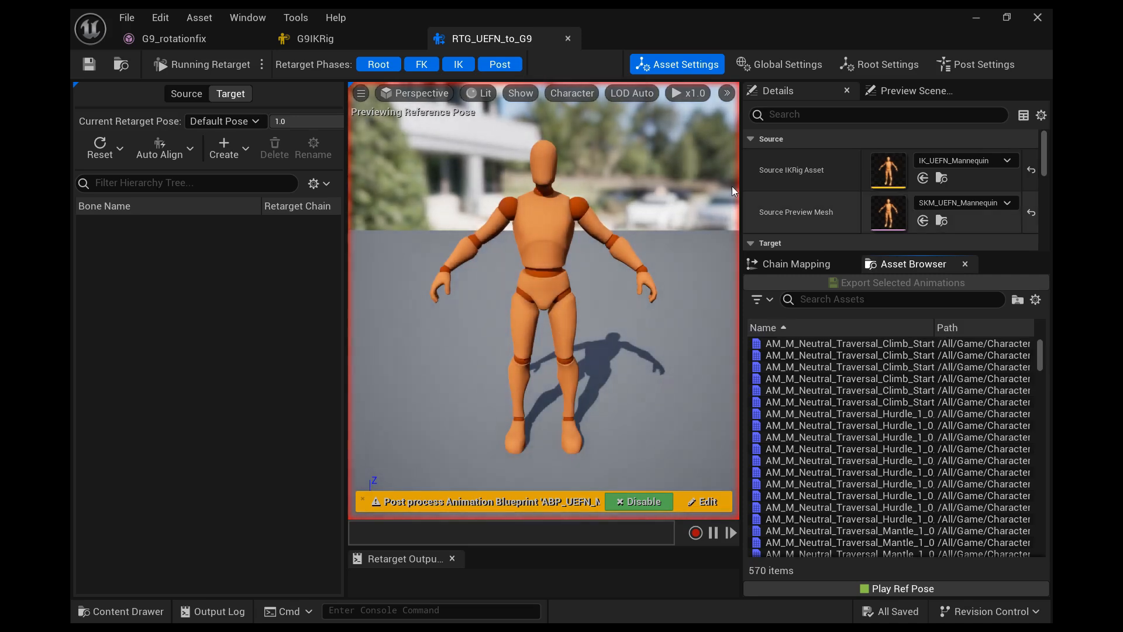
scroll(852, 188, "down", 1)
left_click(925, 196)
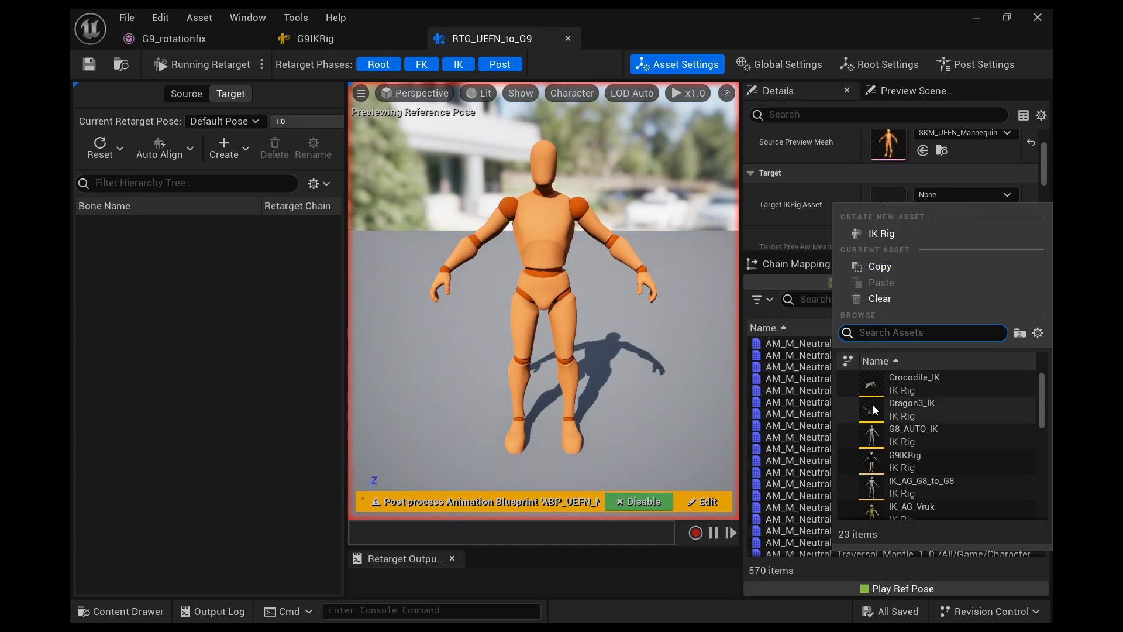
left_click(839, 452)
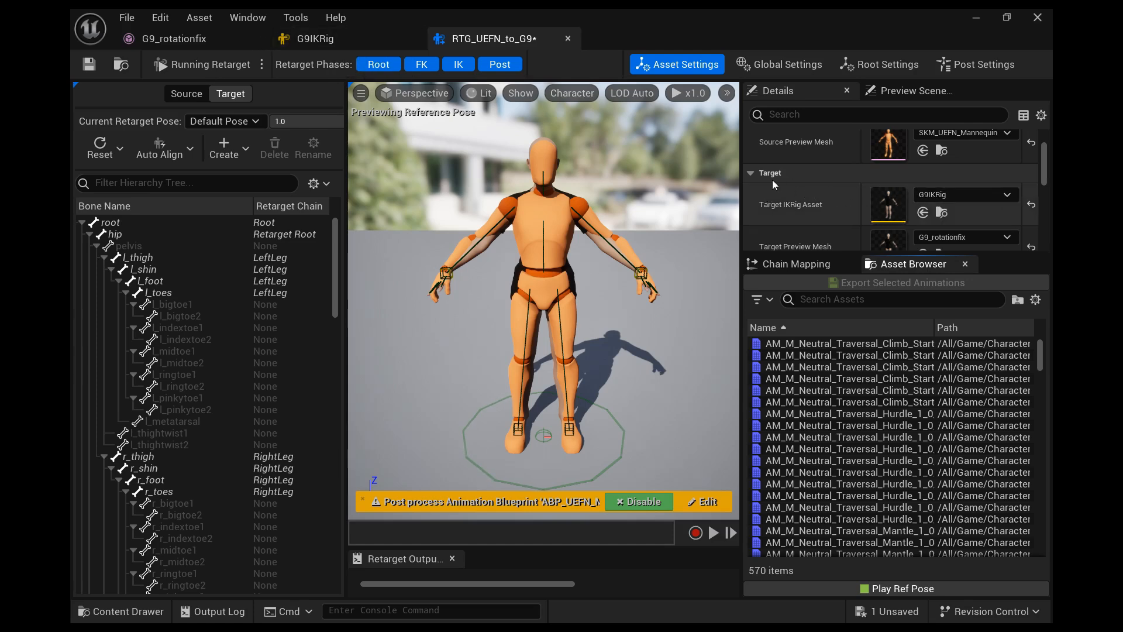
Offset the target preview mesh about 136.7 along X so it stands beside the source mannequin
scroll(800, 205, "down", 3)
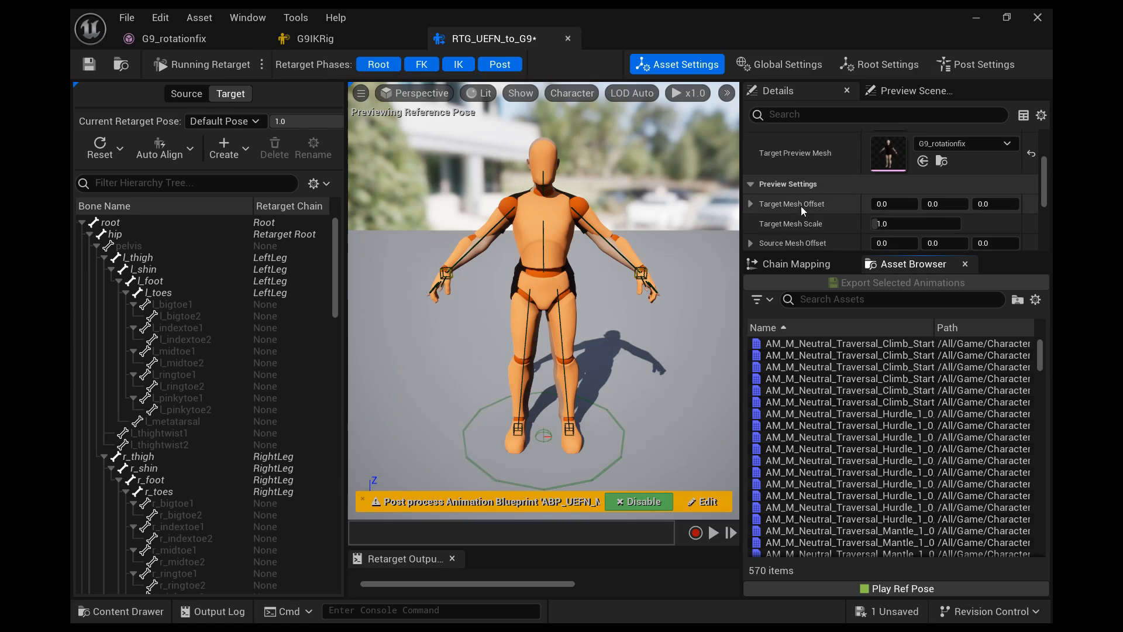
left_click_drag(895, 204, 948, 204)
right_click_drag(544, 298, 605, 283)
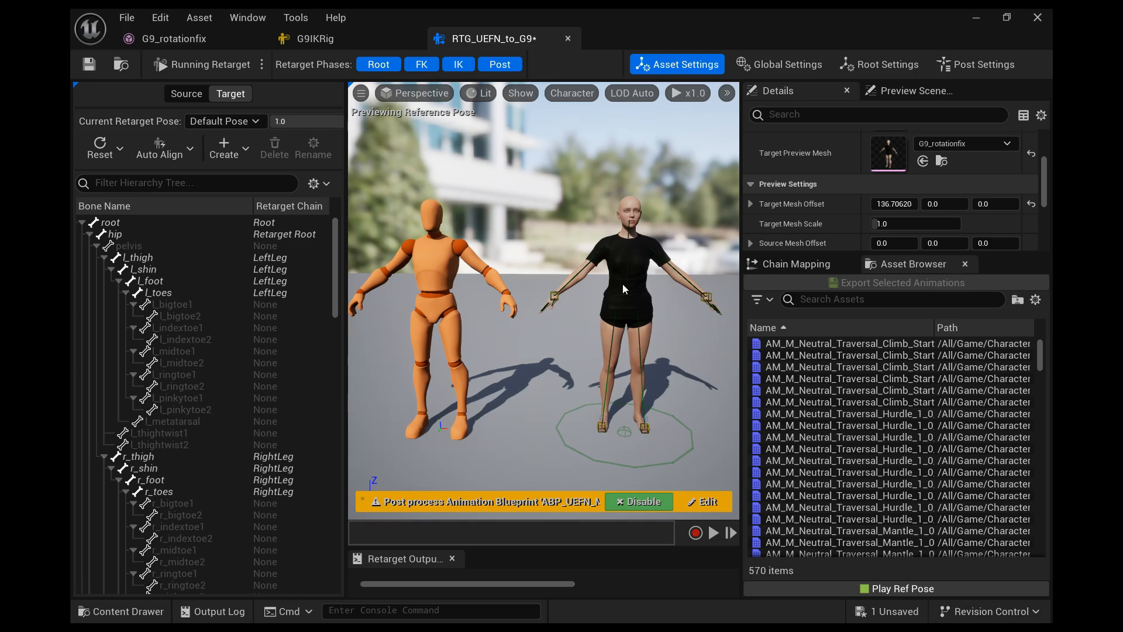
Review the retargeter's chain mapping and its source and target assets, and save RTG_UEFN_to_G9
left_click(796, 264)
scroll(791, 433, "down", 5)
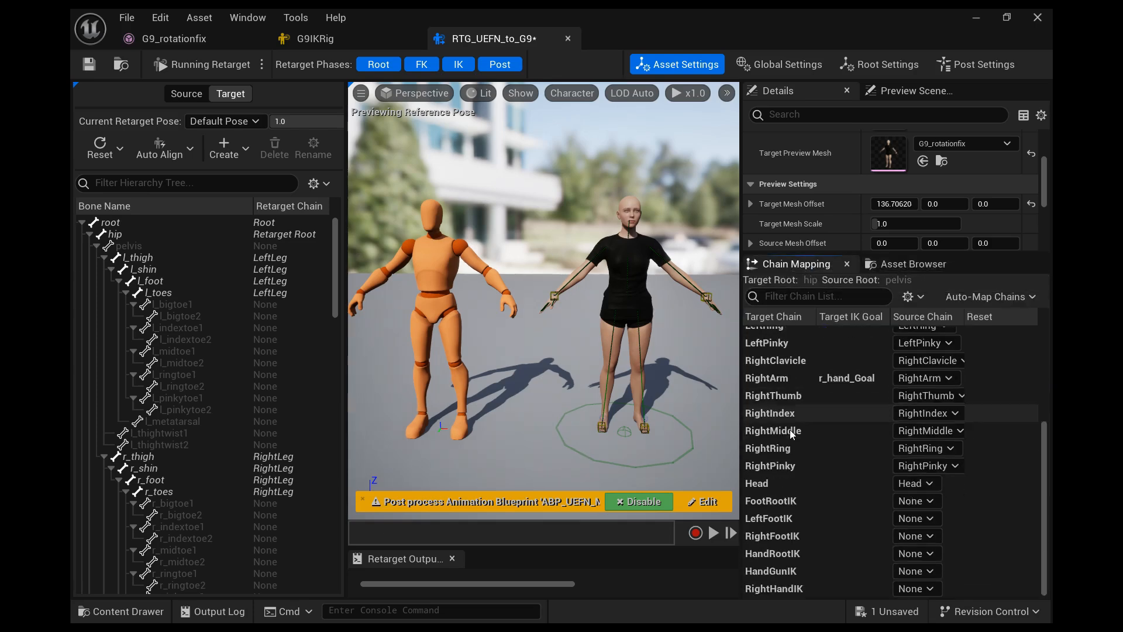
scroll(790, 438, "up", 5)
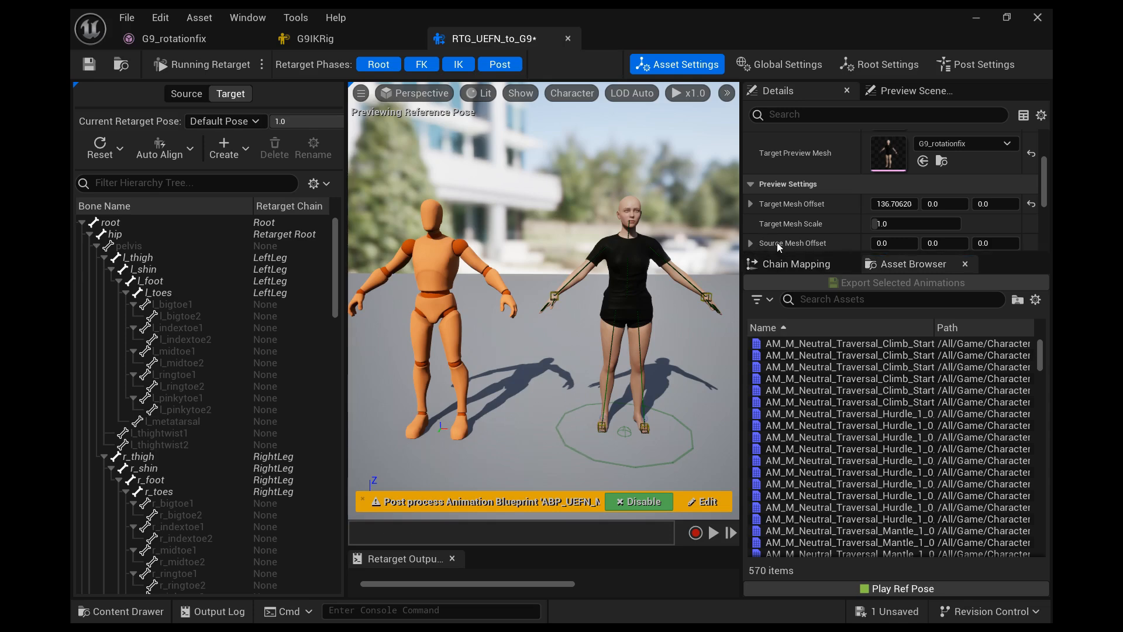
left_click_drag(779, 253, 779, 315)
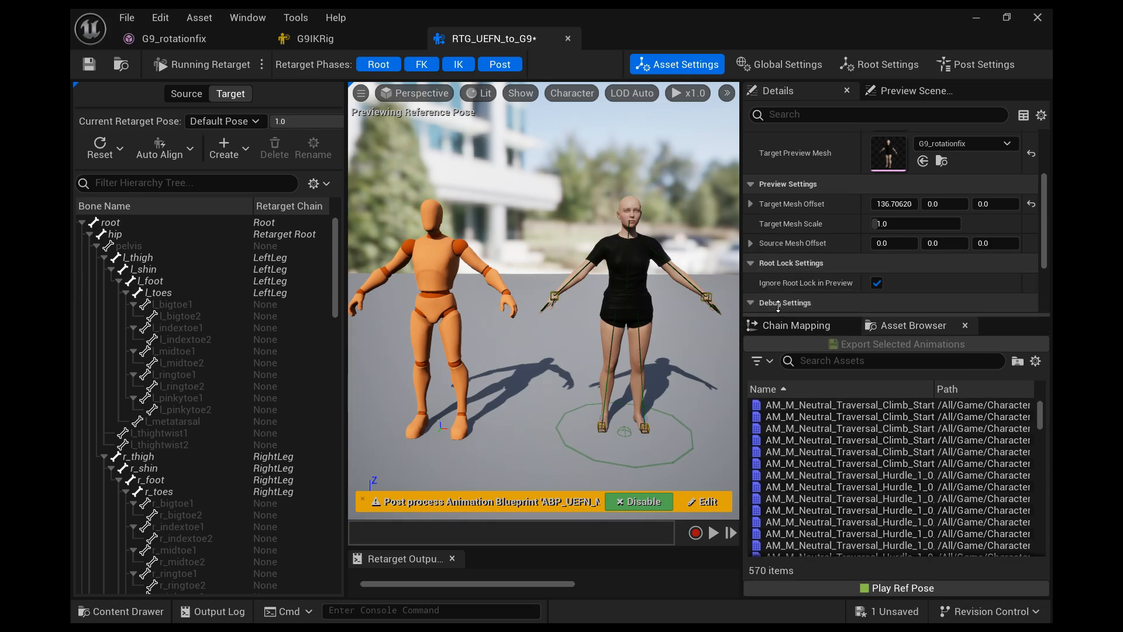
scroll(763, 250, "up", 2)
scroll(764, 250, "up", 5)
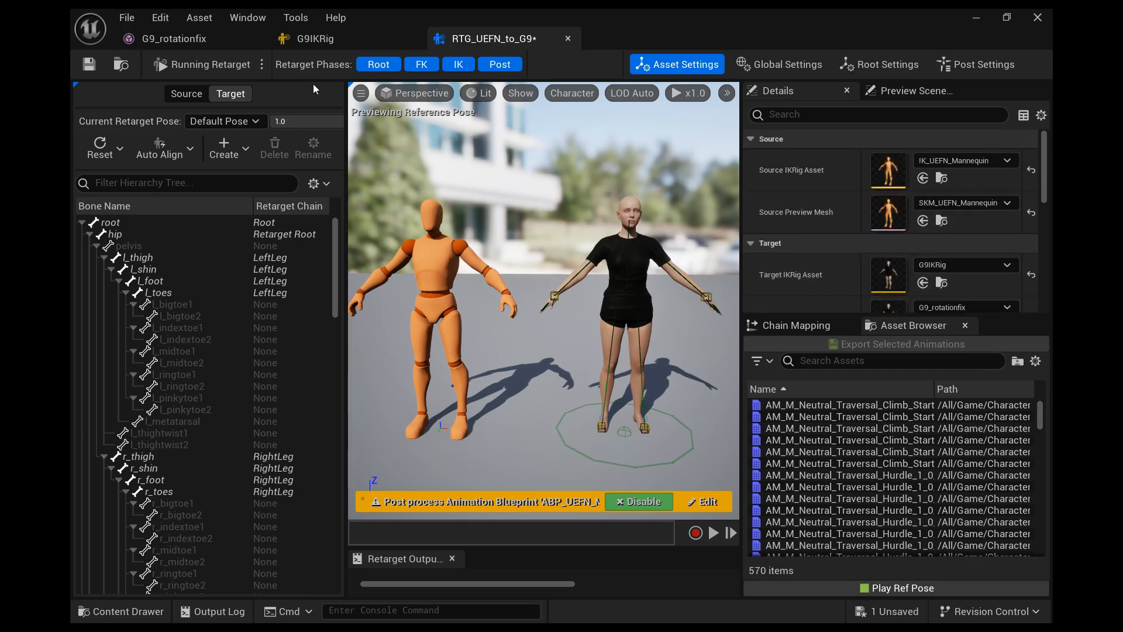
left_click(89, 64)
Locate ABP_SandboxCharacter in the Blueprints folder and start Retarget Animations on it
left_click(121, 64)
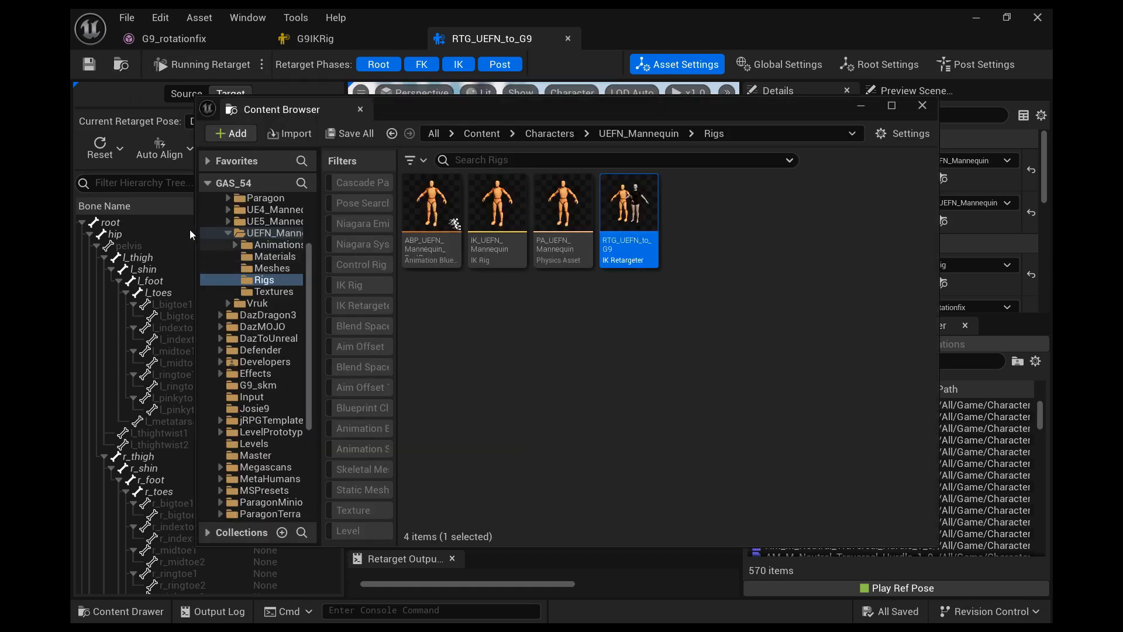
scroll(199, 228, "up", 3)
left_click(261, 272)
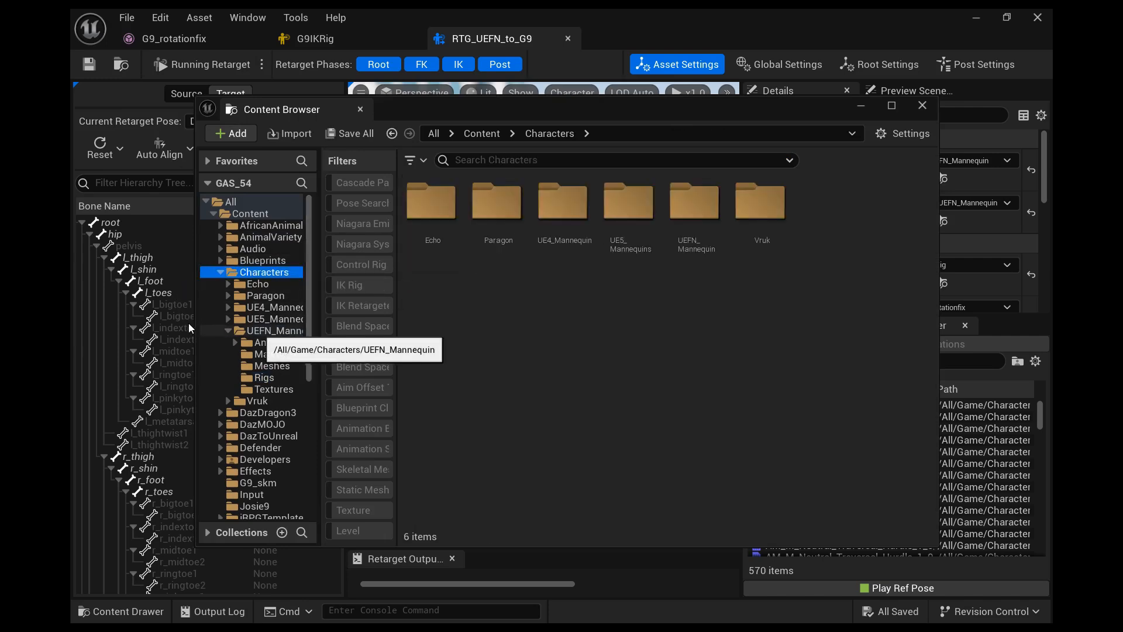
left_click(262, 260)
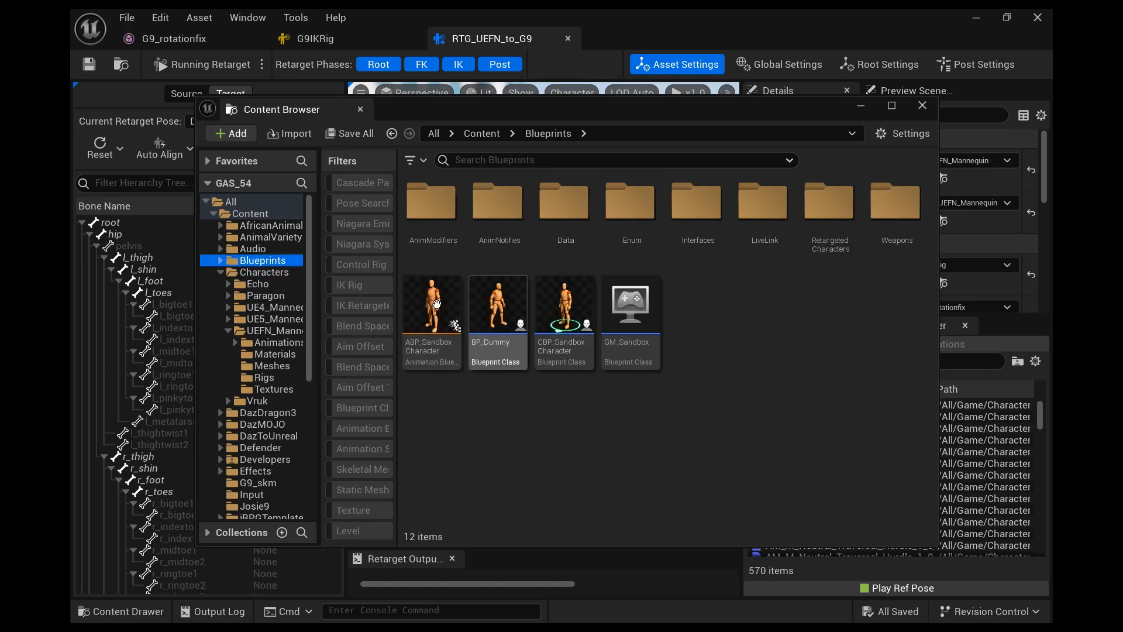
right_click(433, 319)
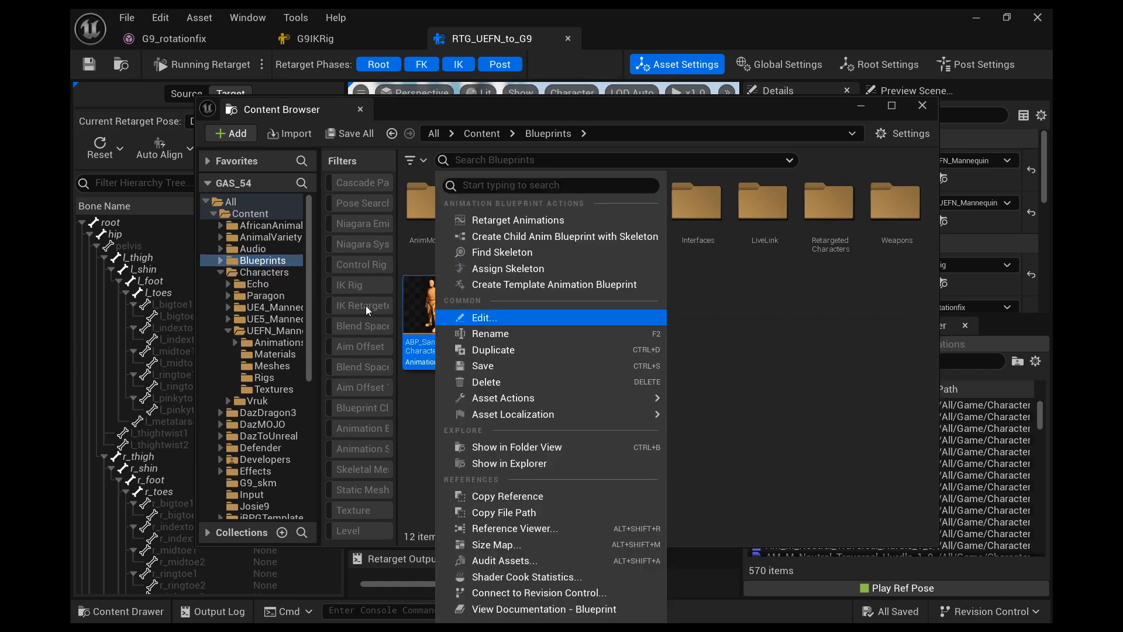
left_click(424, 216)
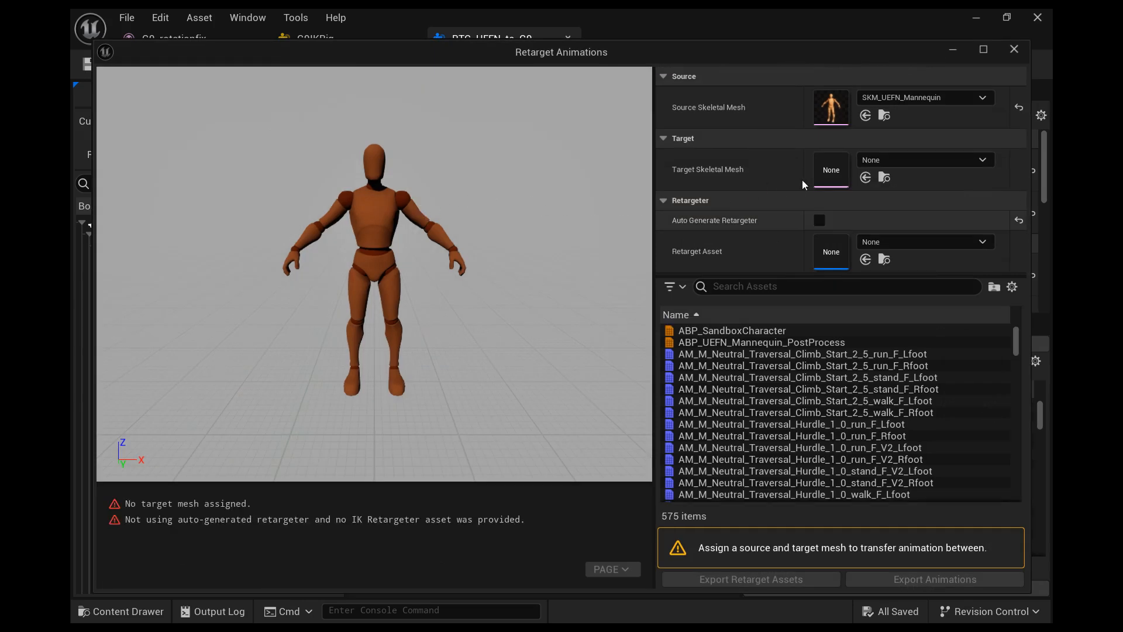
Set the target skeletal mesh of the retargeting to G9_rotationfix
left_click(833, 153)
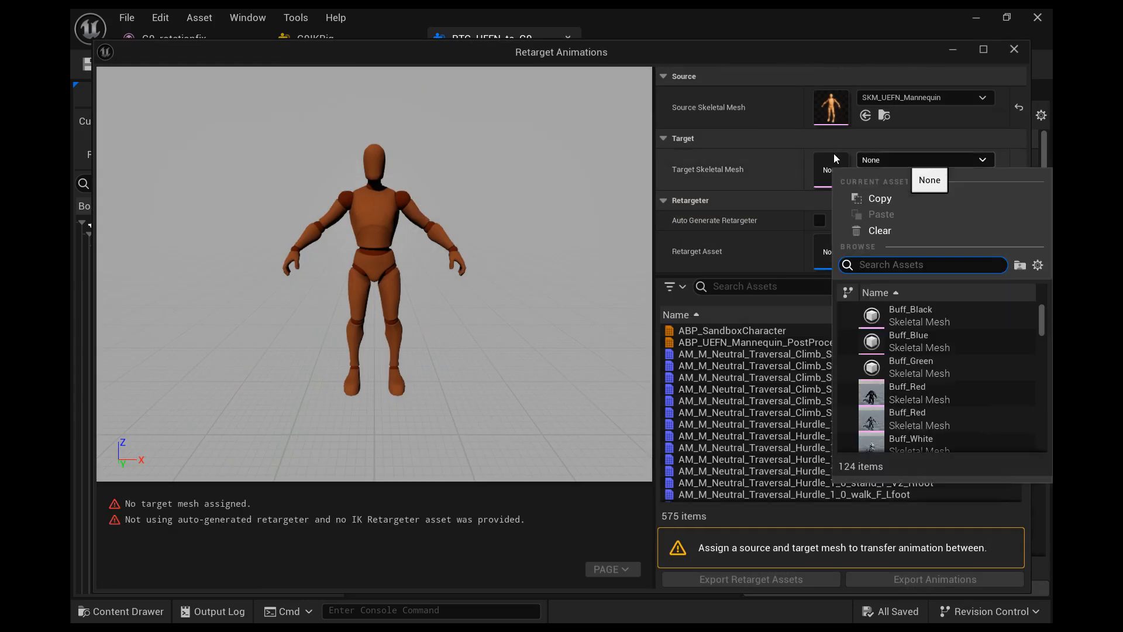
type("g9")
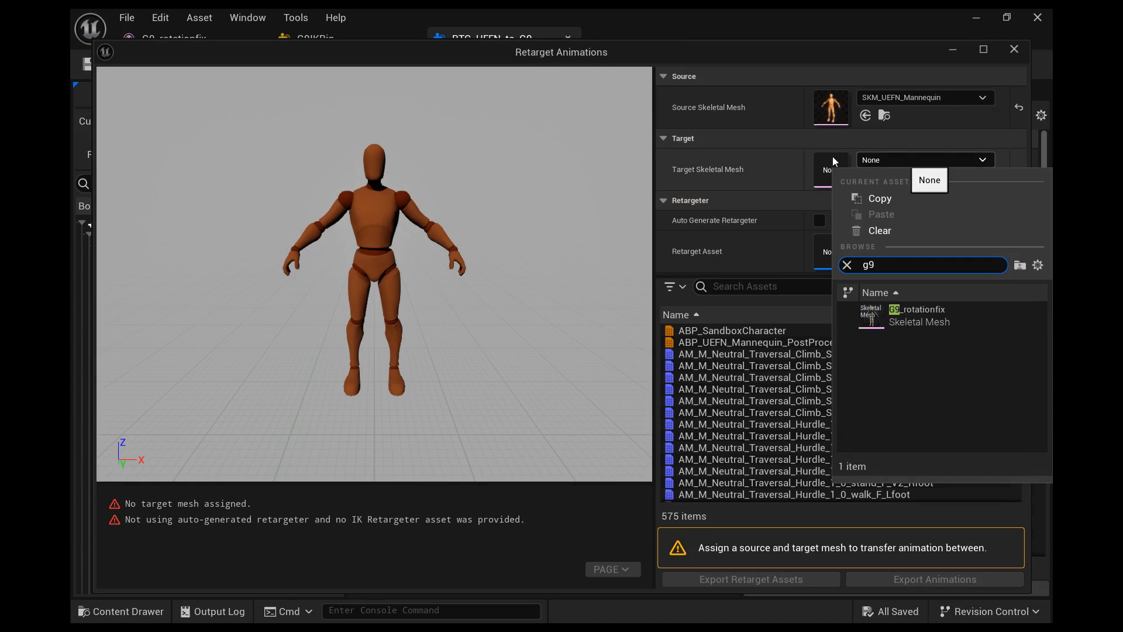
left_click(837, 299)
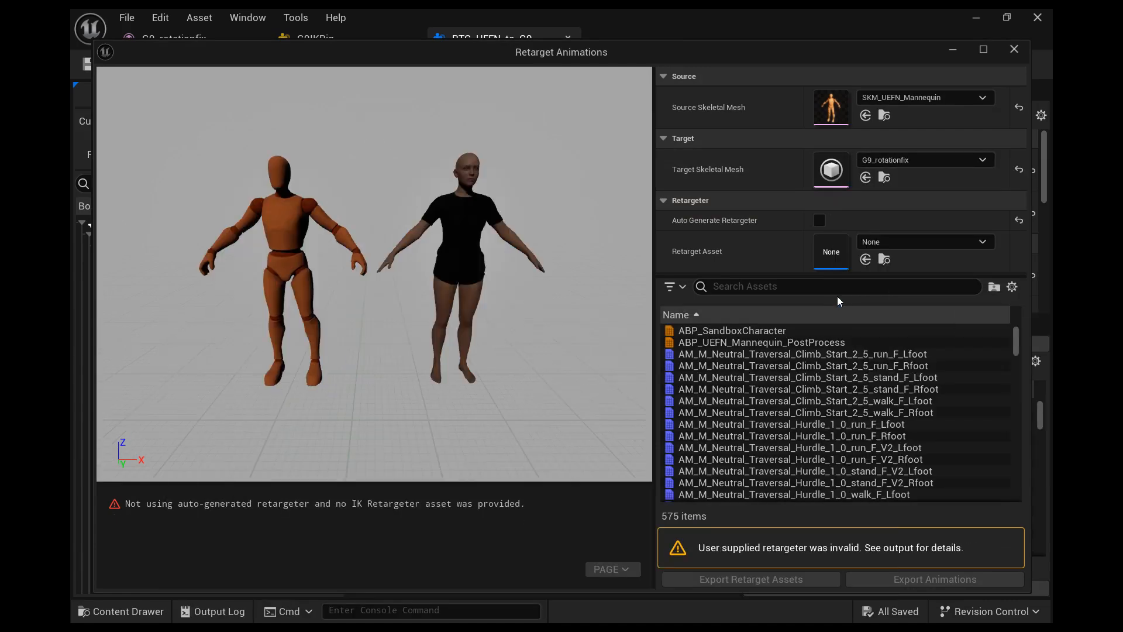
Search the retargeter assets for "rtg uef" and set the retarget asset to RTG_UEFN_G9
left_click(825, 235)
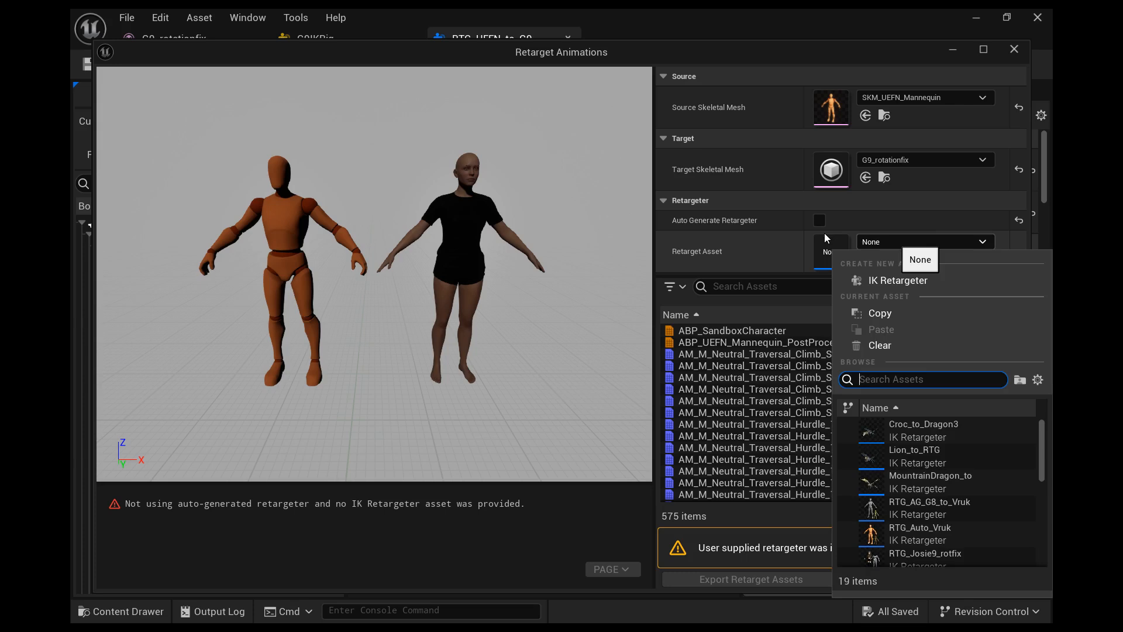
type("rtg")
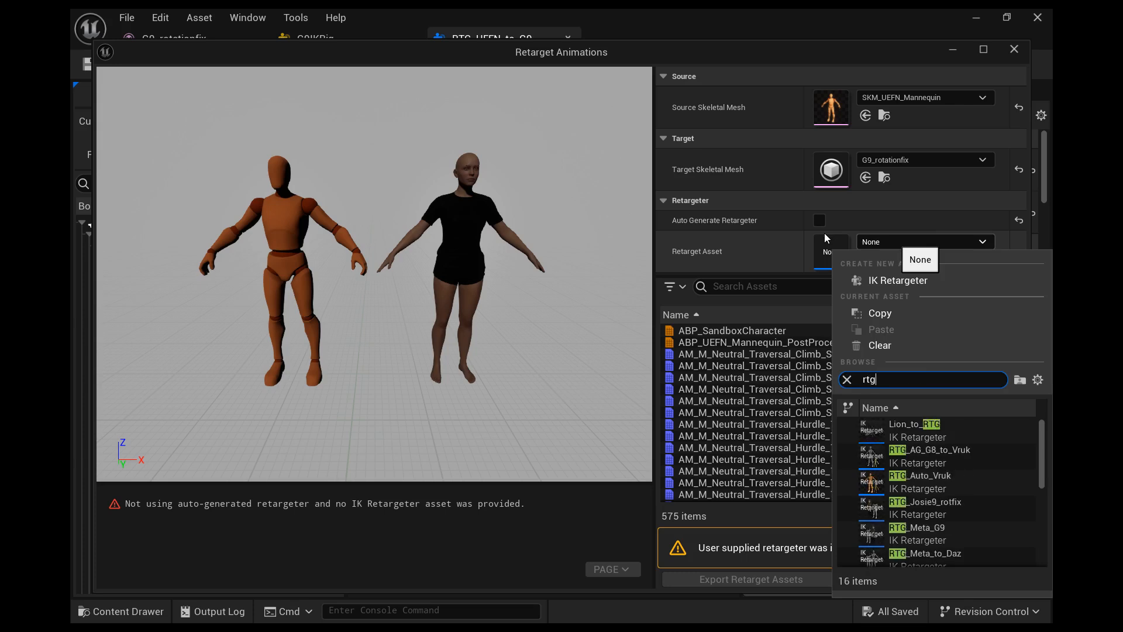
type(" uef")
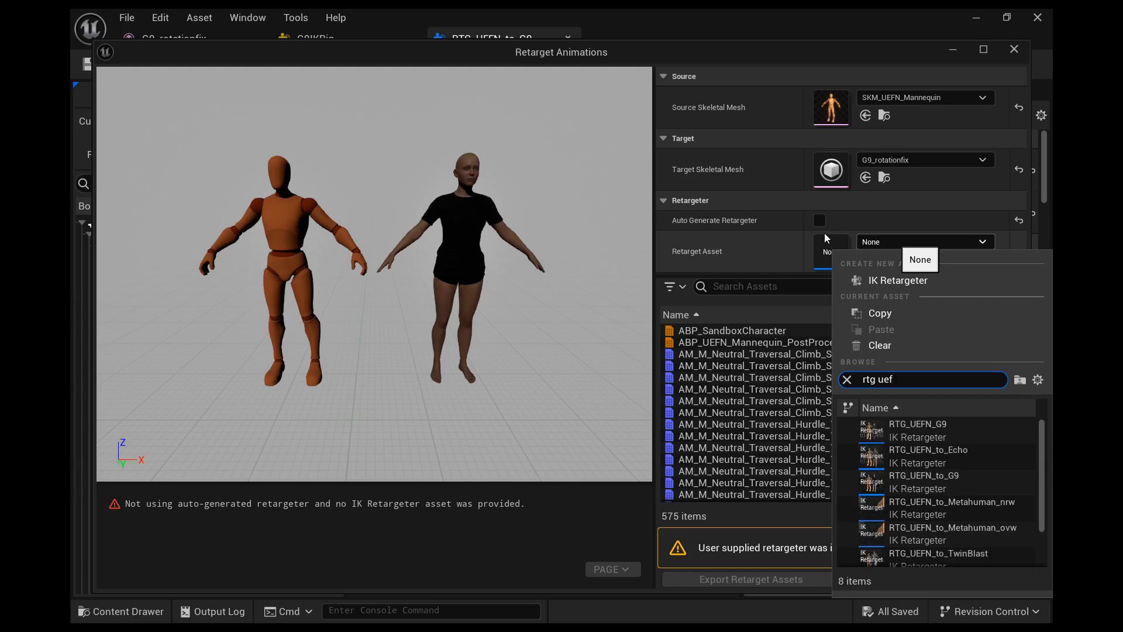
left_click(841, 420)
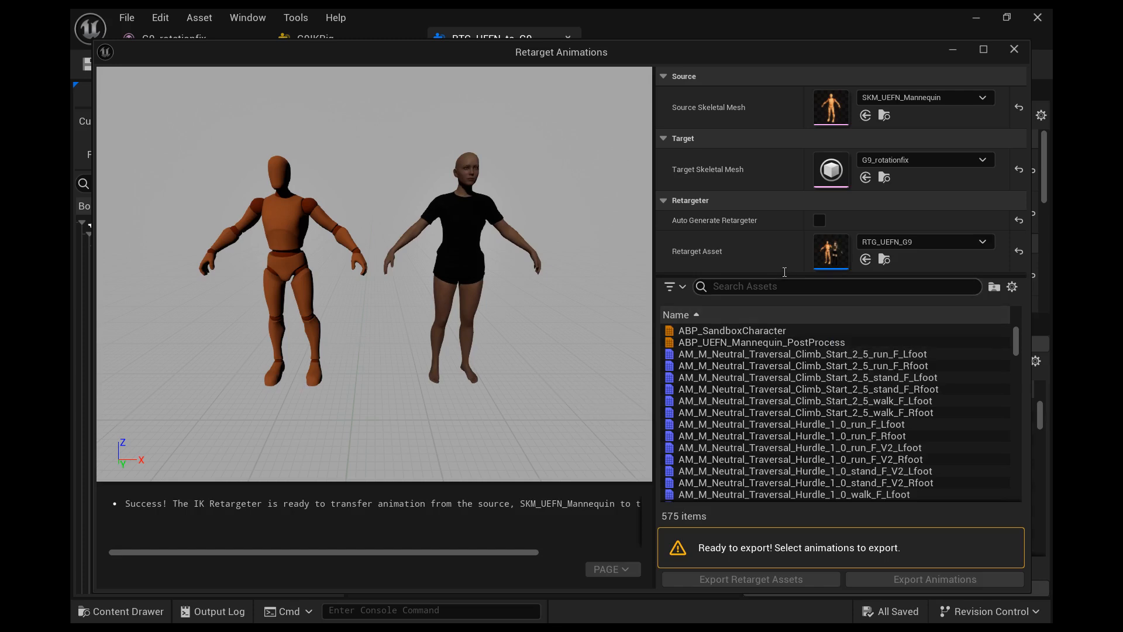
Preview several neutral traversal climb and hurdle montages on the source mannequin and the G9 character
left_click(778, 354)
left_click(777, 354)
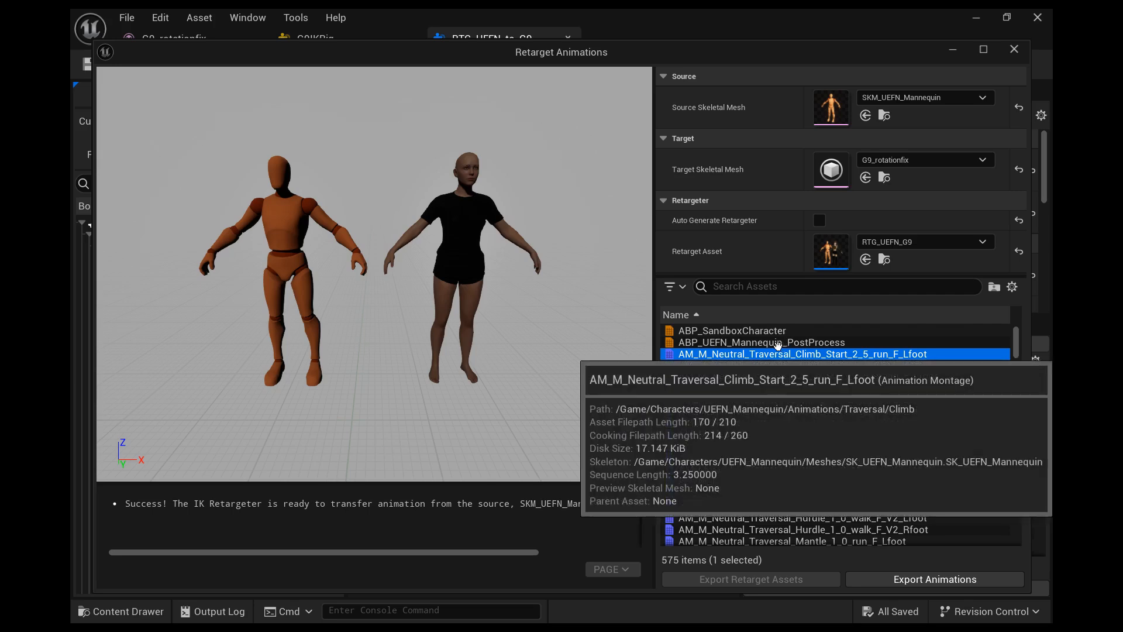
left_click(754, 406)
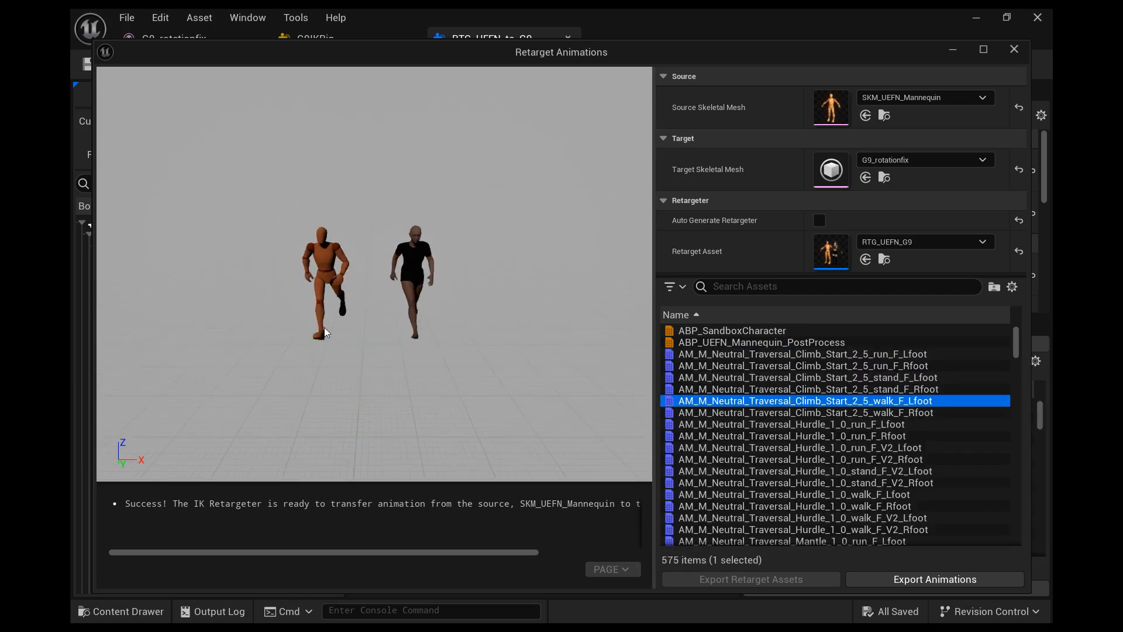
scroll(754, 437, "down", 2)
left_click(713, 483)
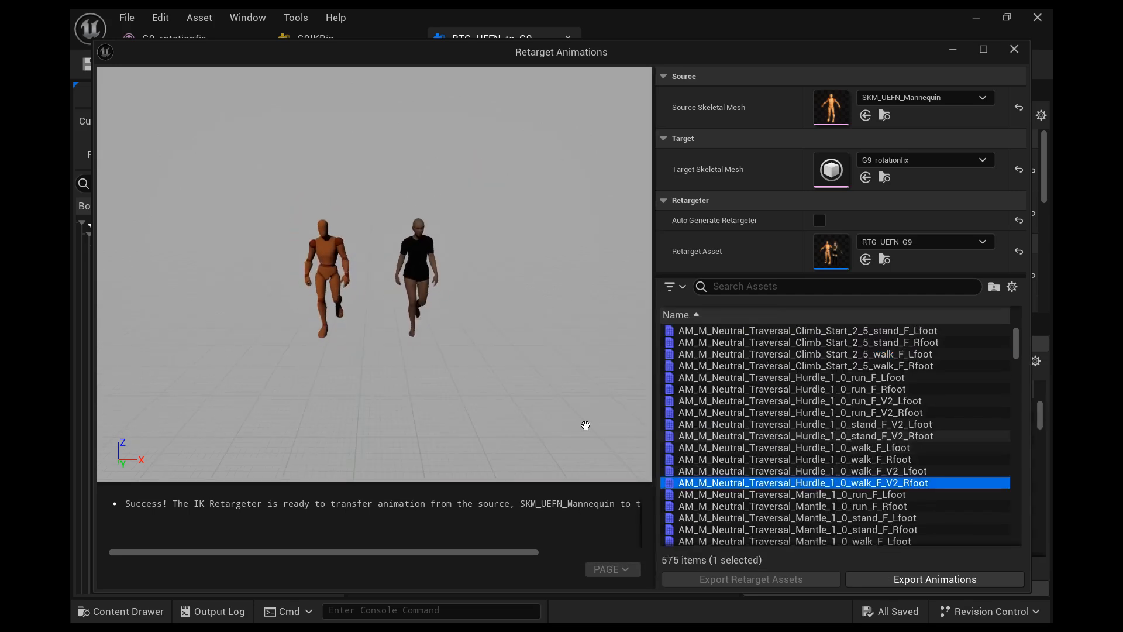
Preview stand aim-offset animations and the additive lean run blend space, comparing the G9 character's poses with the mannequin's
scroll(672, 460, "down", 5)
left_click(690, 493)
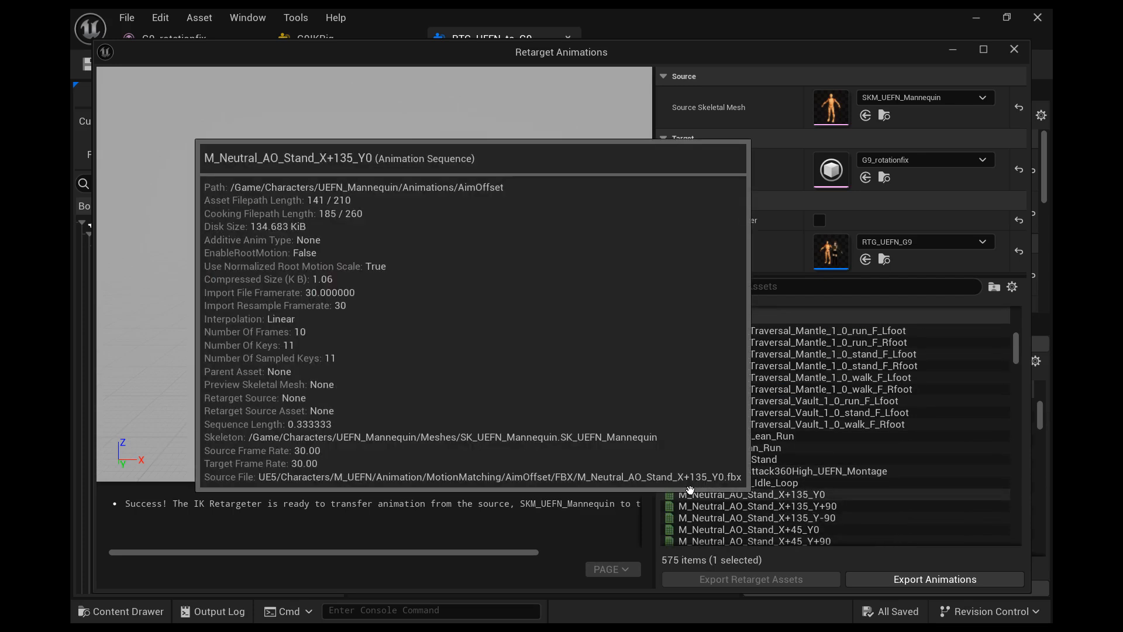
key("Up")
key("Up")
key("Up")
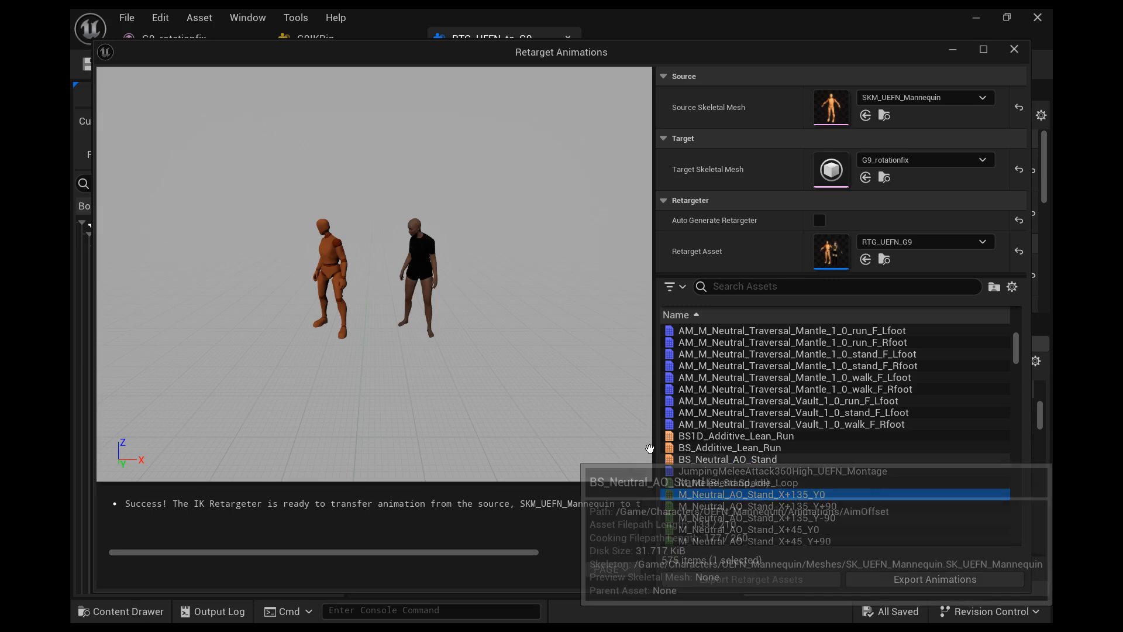
key("Up")
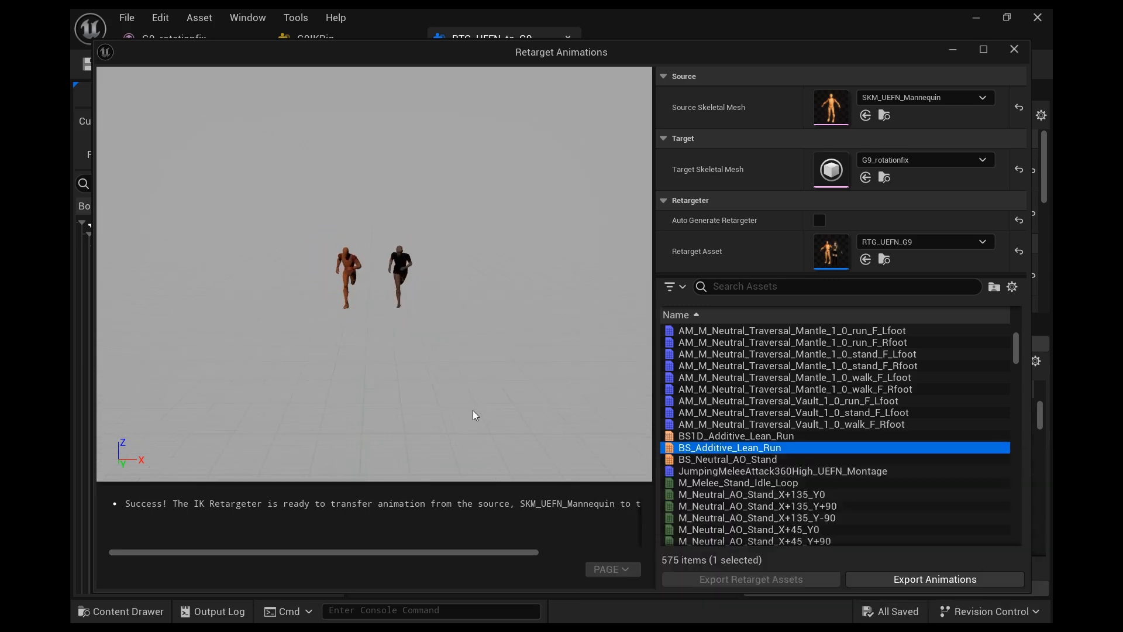
scroll(677, 473, "down", 2)
double_click(676, 478)
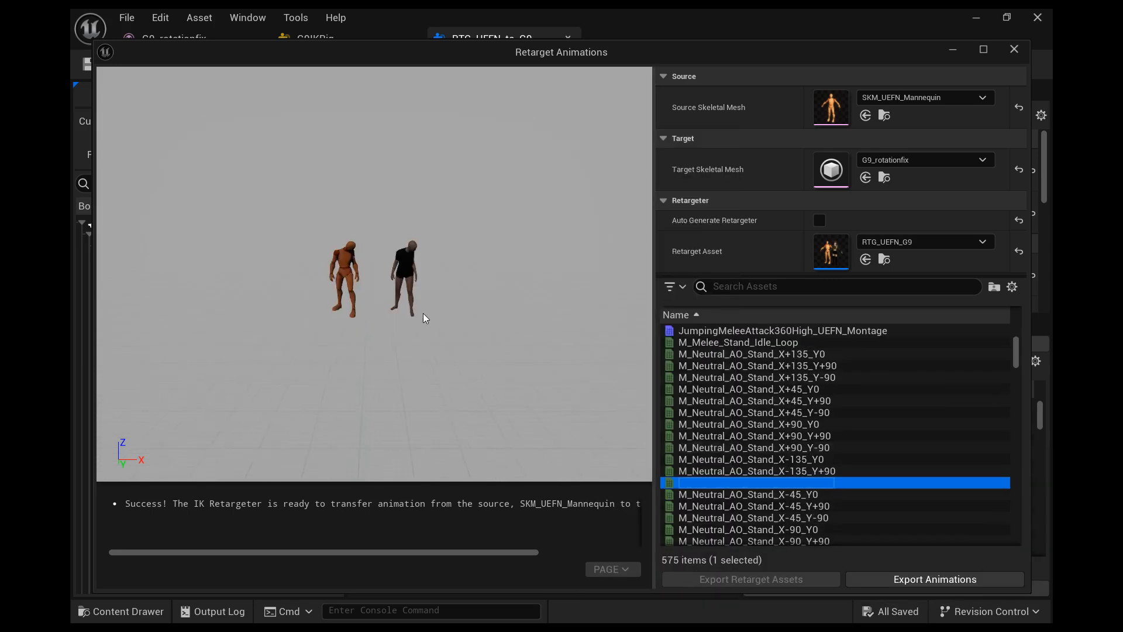
scroll(420, 318, "up", 6)
scroll(755, 445, "down", 3)
left_click(748, 518)
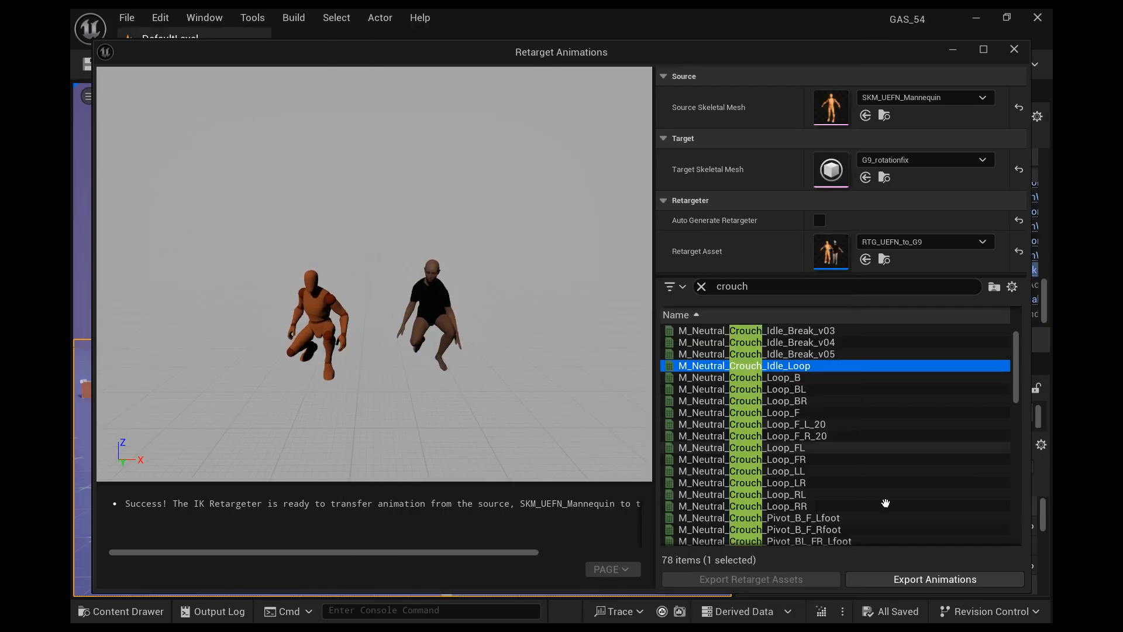
Export the retargeted M_Neutral_Crouch_Idle_Loop animation to the G9_skm folder as G9_Neutral_Crouch_Idle_Loop, including referenced assets
left_click(916, 575)
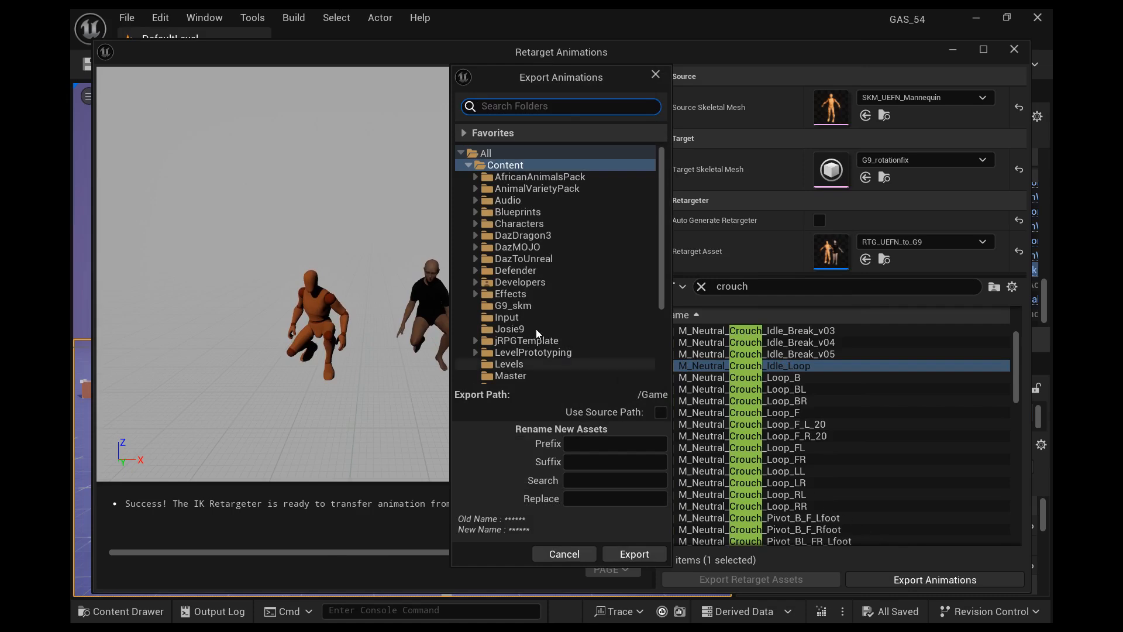
left_click(469, 301)
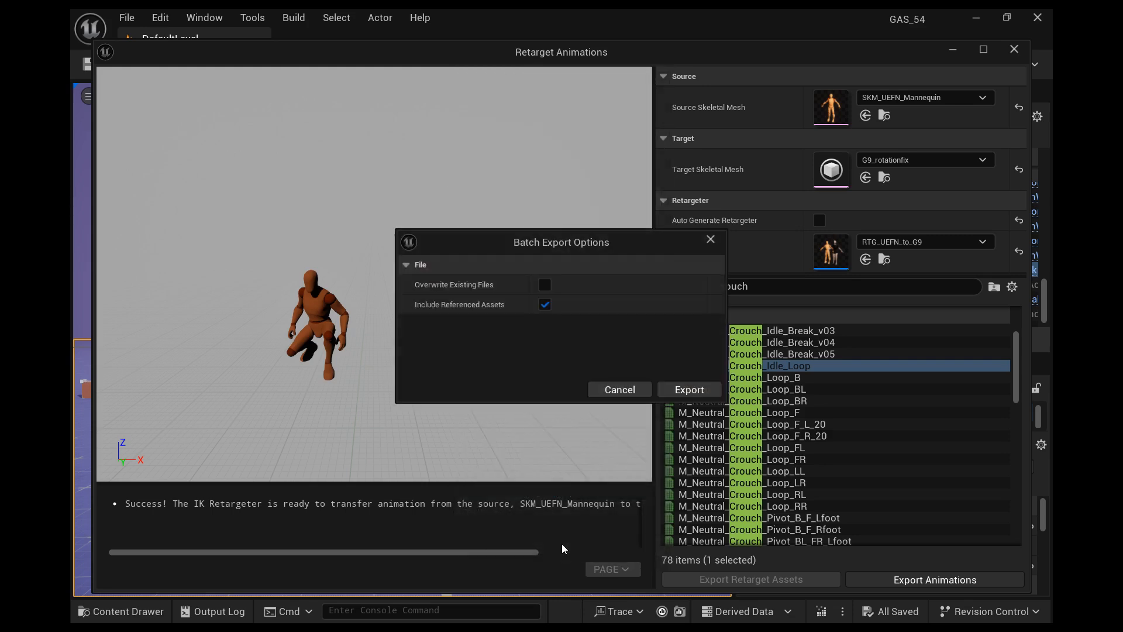
left_click(689, 390)
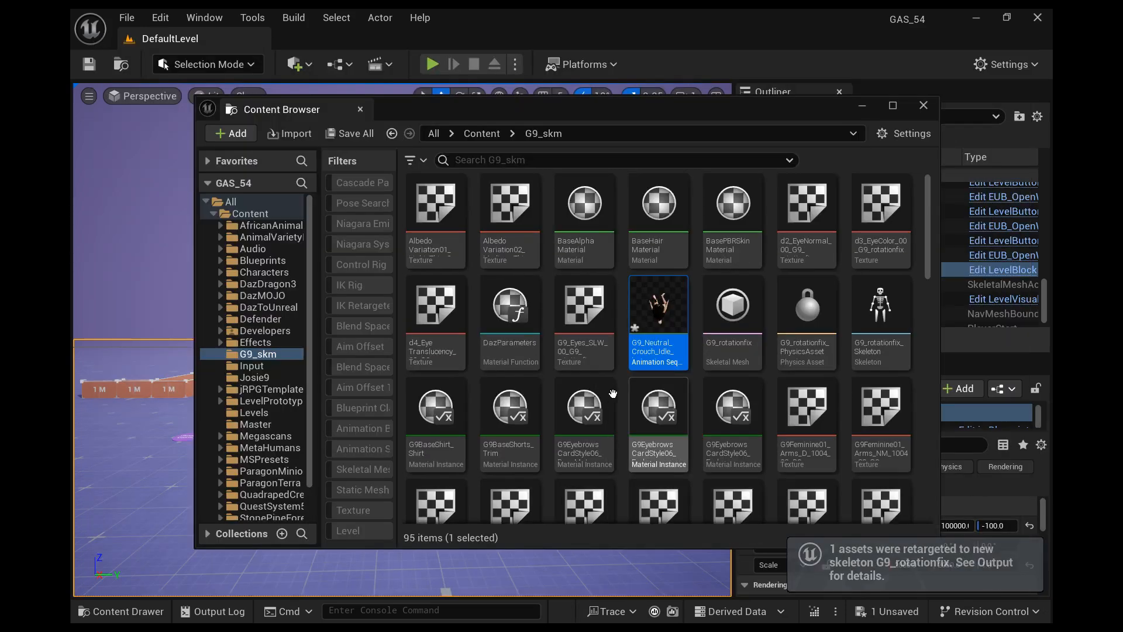
Open the exported G9_Neutral_Crouch_Idle_Loop animation, inspect its playback from another angle, and save it
double_click(595, 306)
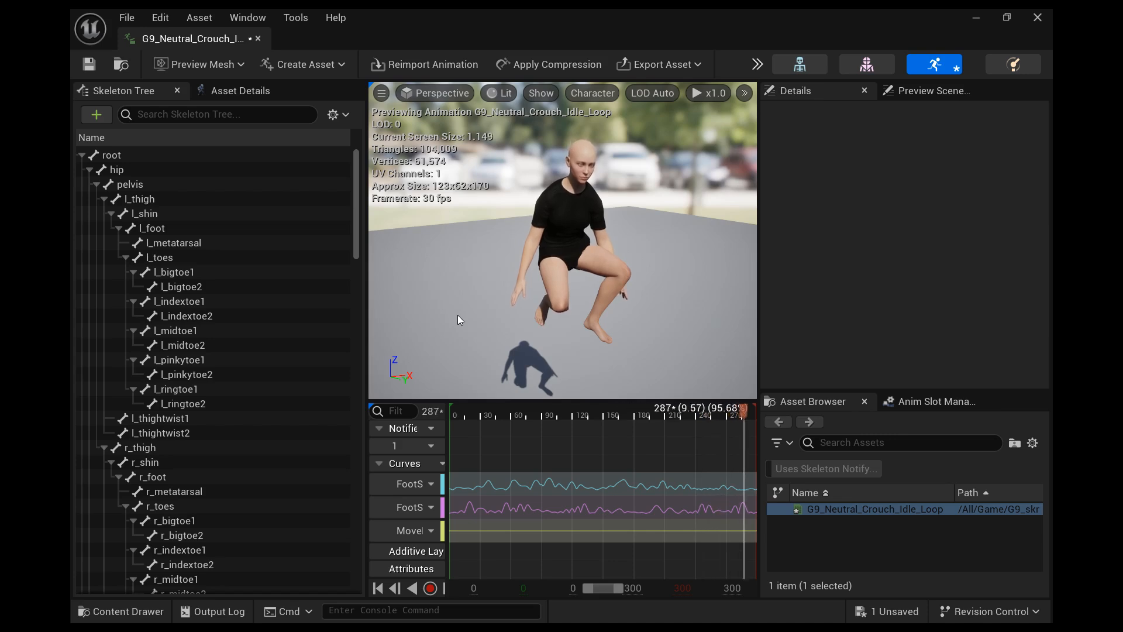
right_click_drag(453, 305, 637, 356)
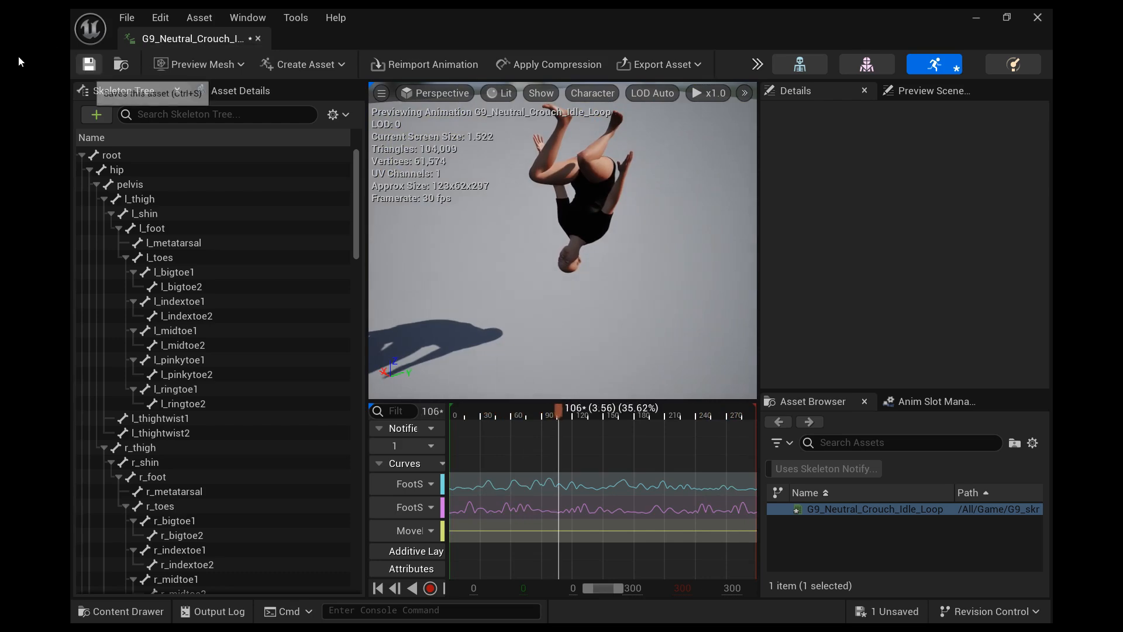
left_click(90, 61)
left_click(975, 19)
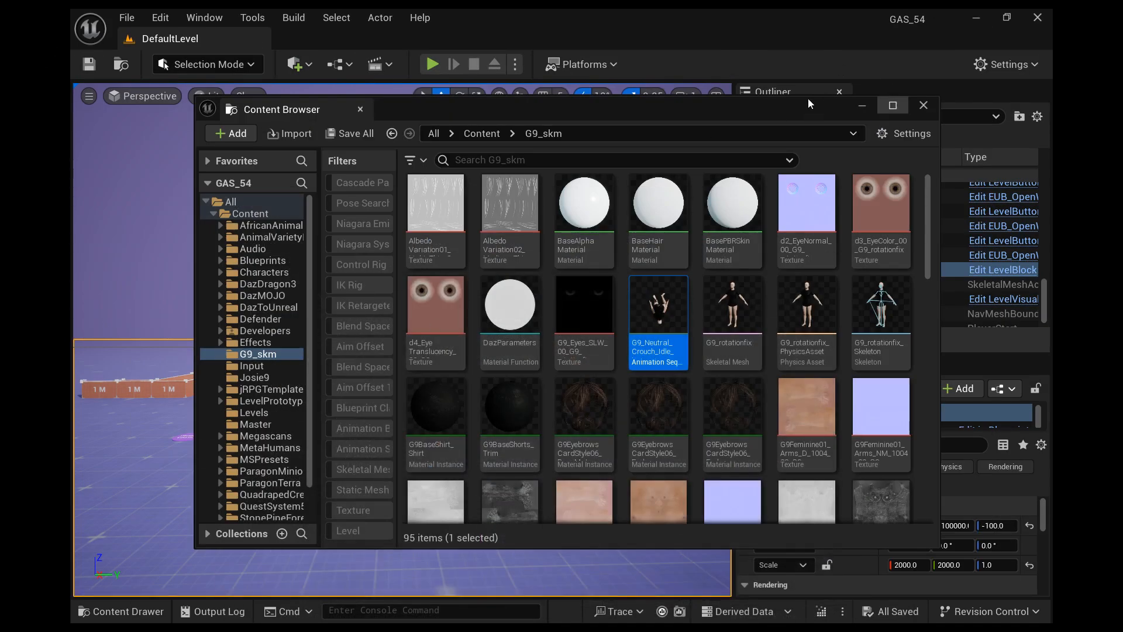
Place the G9_Neutral_Crouch_Idle_Loop animation on the level floor and simulate the level to watch it play
left_click_drag(658, 307, 67, 522)
left_click(862, 106)
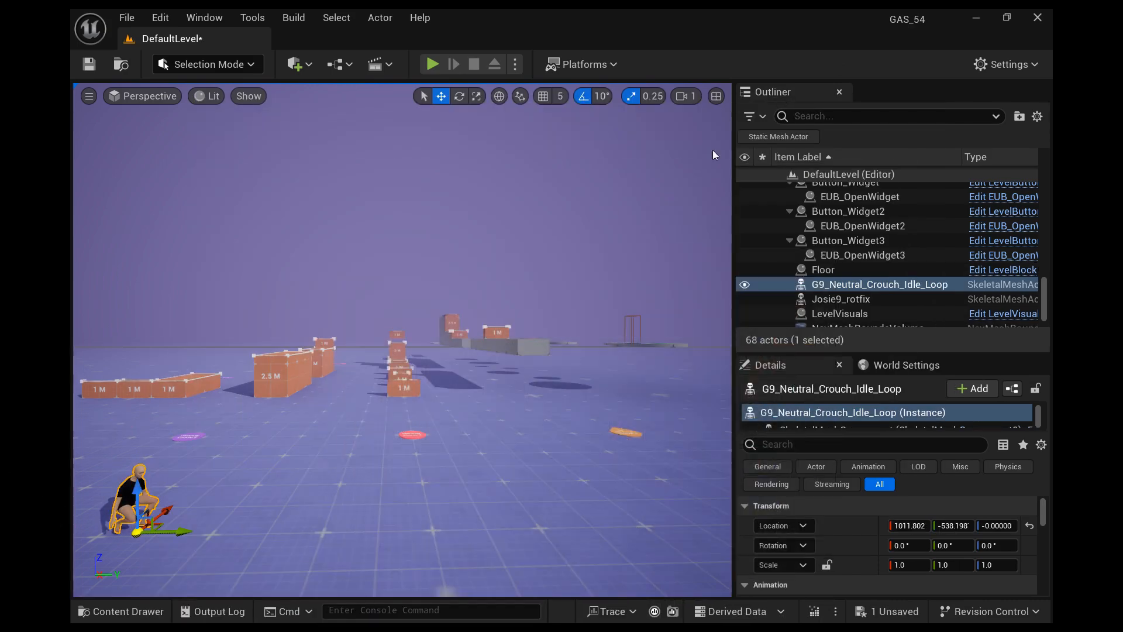
right_click_drag(407, 360, 237, 392)
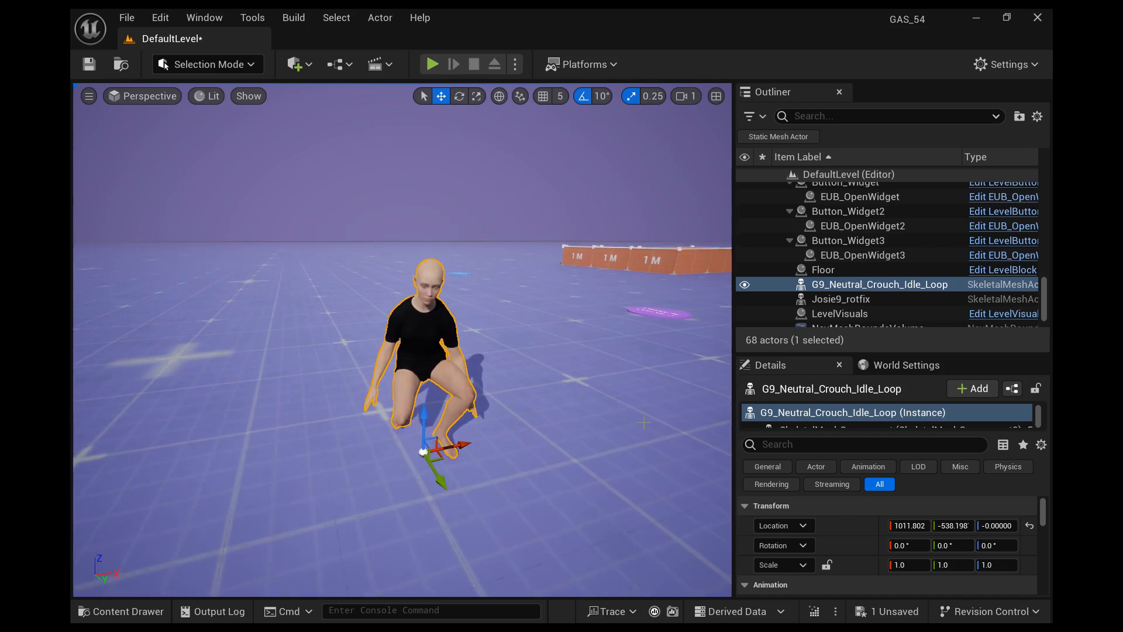
left_click(515, 64)
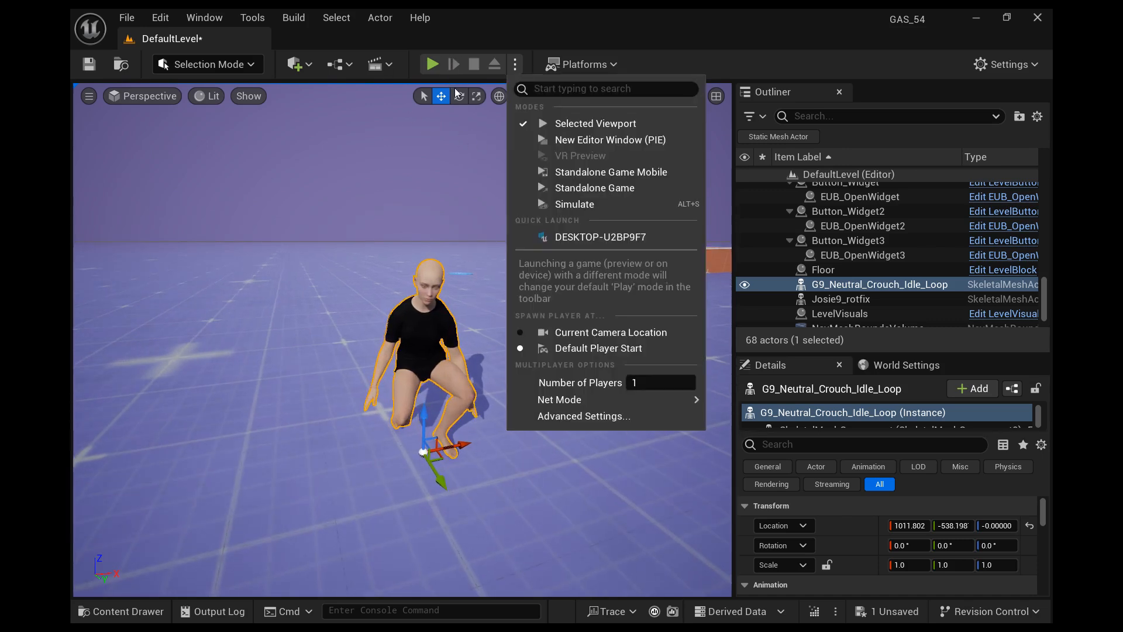
left_click(494, 195)
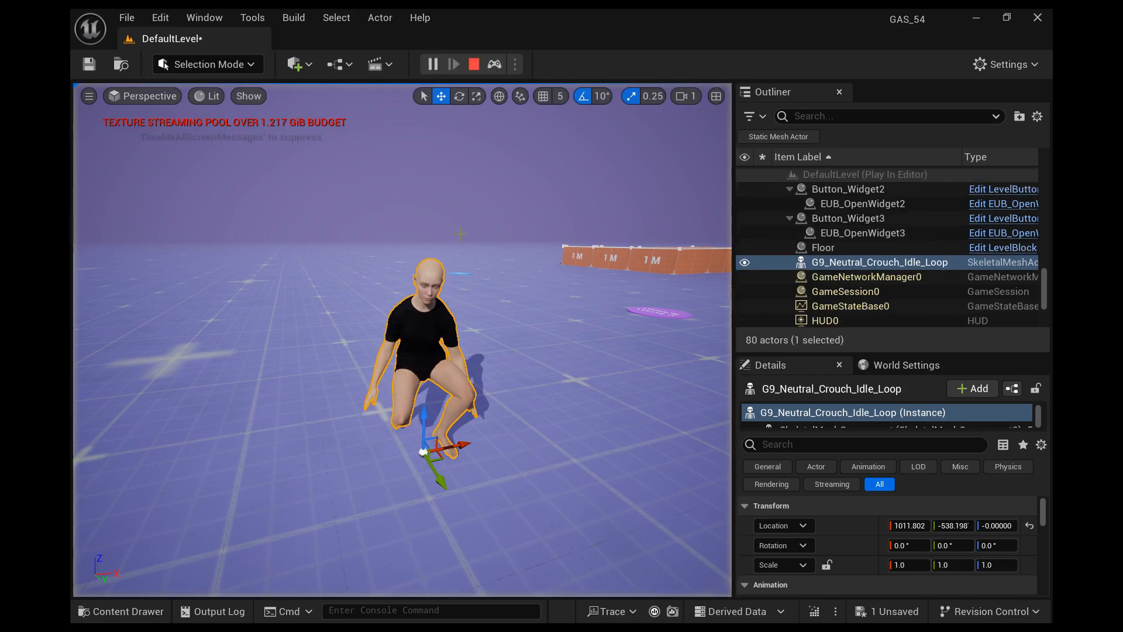